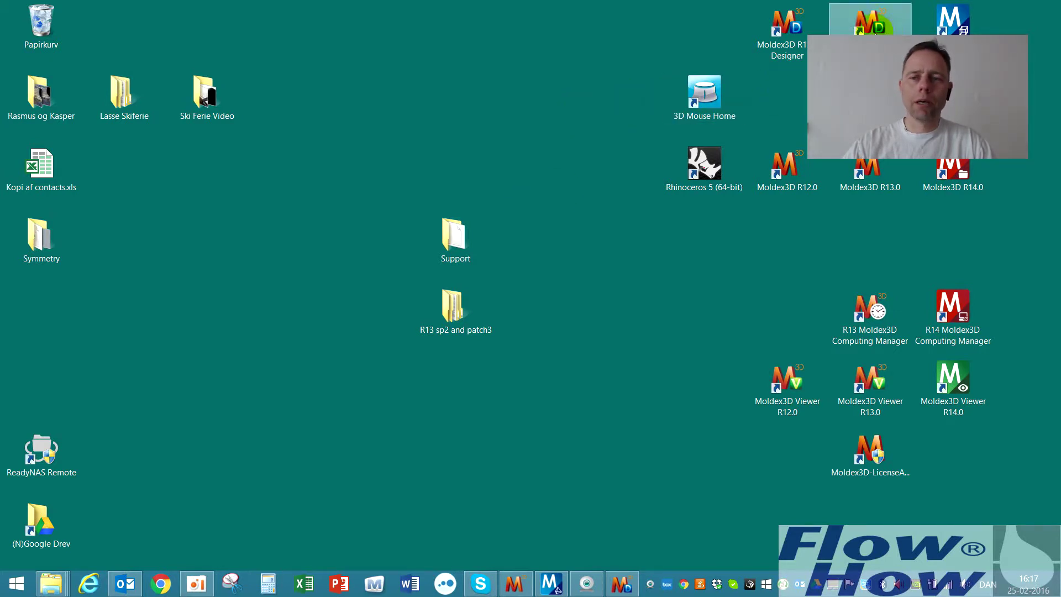
Step: Launch Moldex3D Designer in BLM mode and open Weldline_part.stp from the Symmetry folder
{"action": "double_click", "coordinate": [870, 23]}
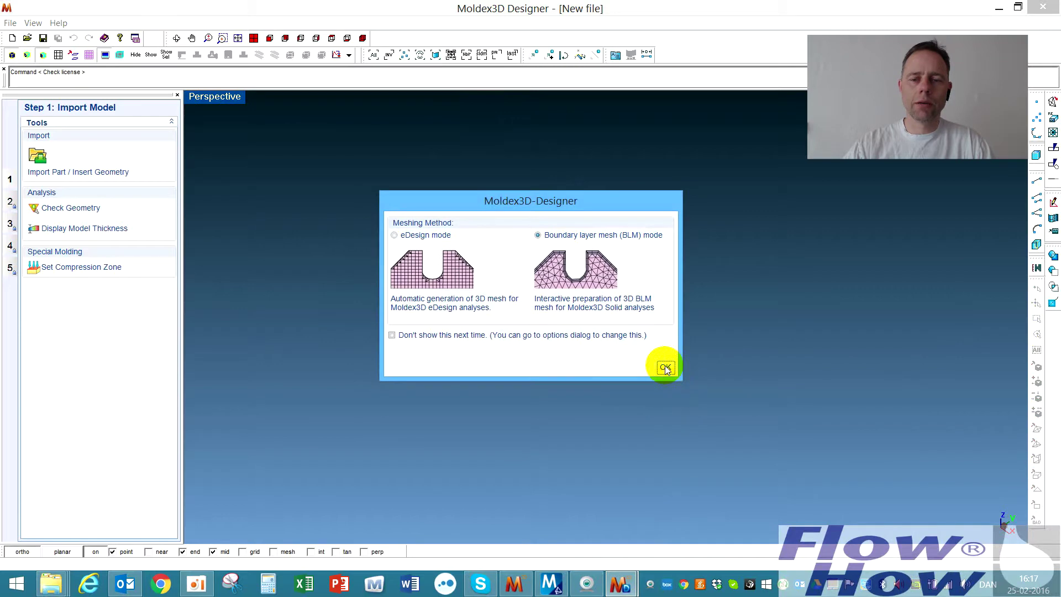
{"action": "left_click", "coordinate": [664, 368]}
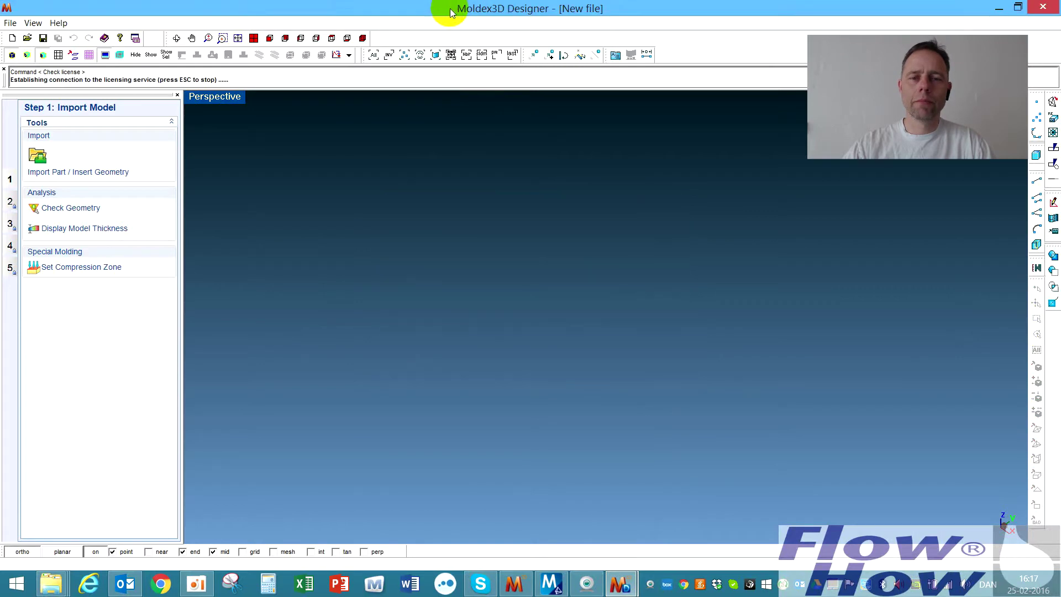
{"action": "left_click_drag", "start_coordinate": [450, 11], "coordinate": [696, 52]}
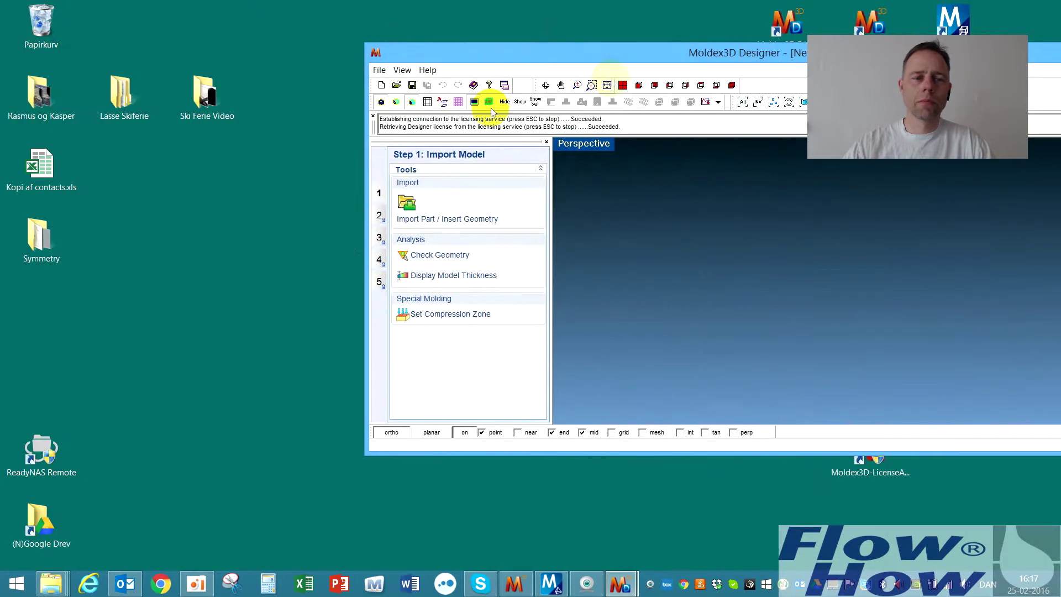
{"action": "double_click", "coordinate": [53, 245]}
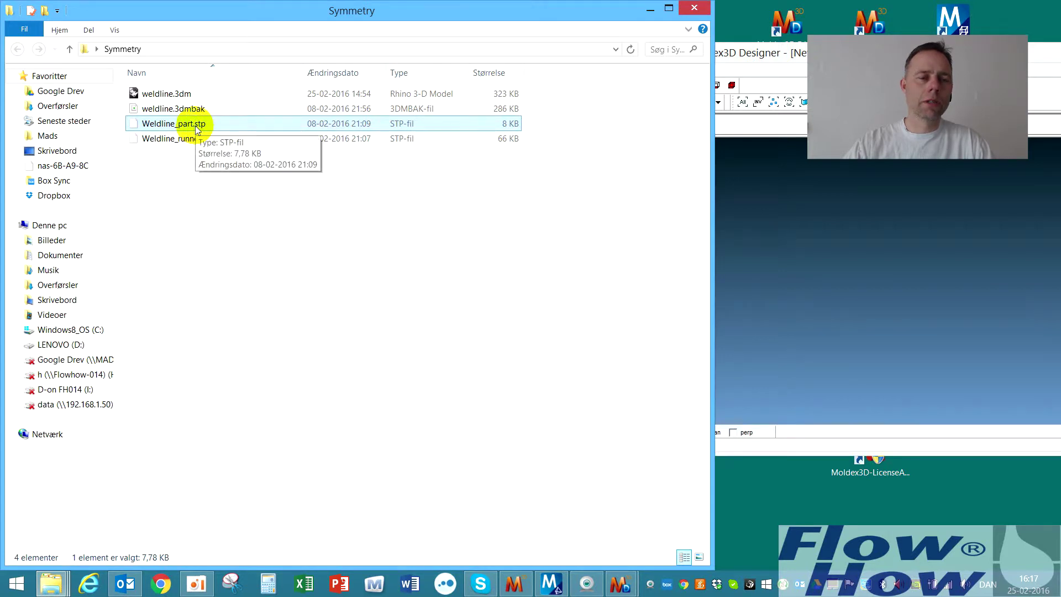
{"action": "left_click_drag", "start_coordinate": [166, 123], "coordinate": [869, 244]}
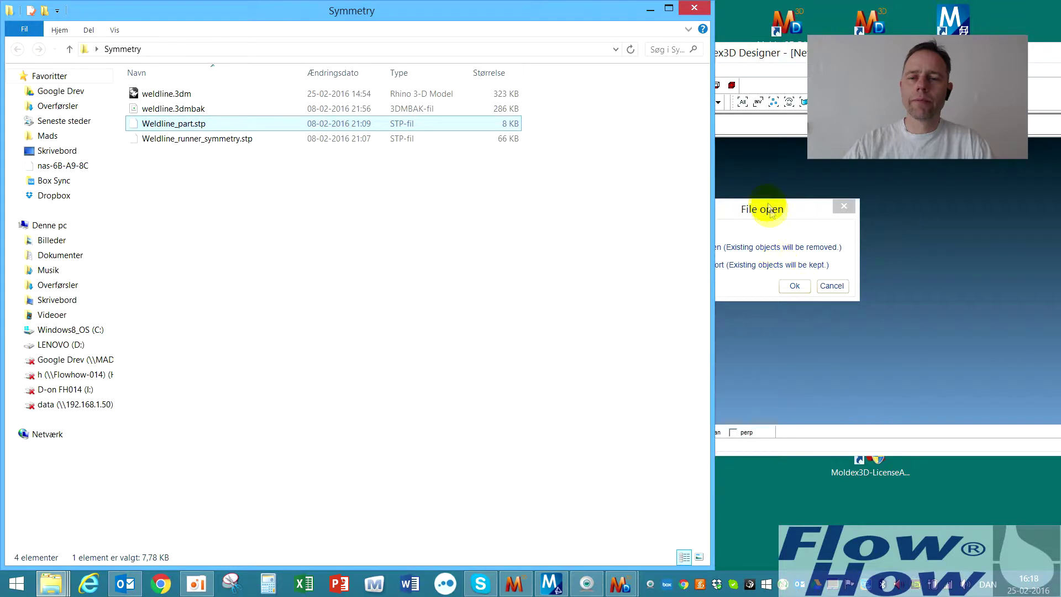
{"action": "left_click_drag", "start_coordinate": [769, 212], "coordinate": [891, 208]}
{"action": "left_click", "coordinate": [917, 280]}
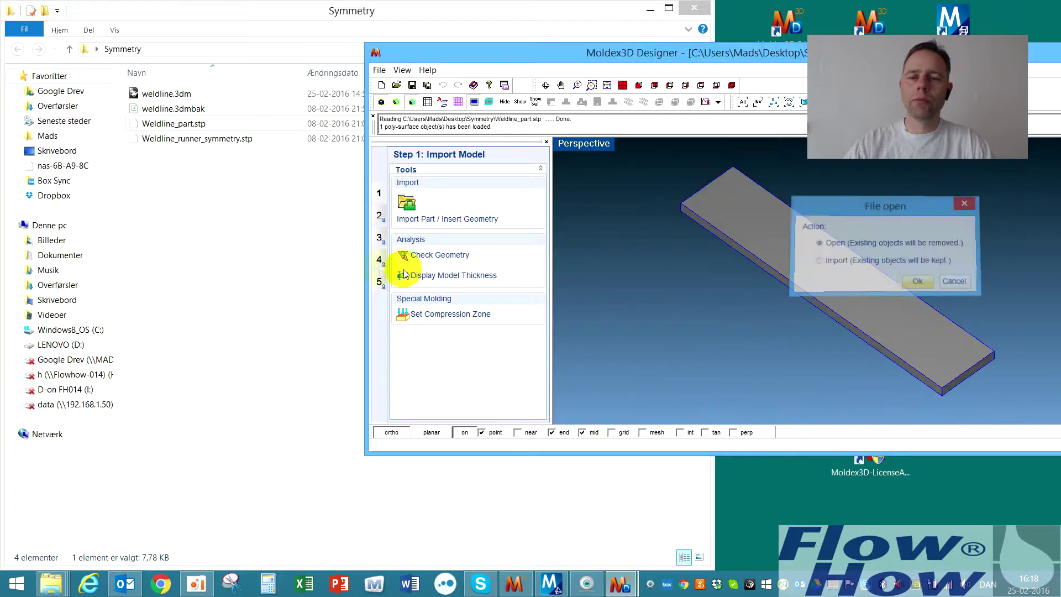
Step: Import Weldline_runner_symmetry.stp alongside the plate and close the Symmetry folder
{"action": "left_click_drag", "start_coordinate": [158, 141], "coordinate": [726, 284]}
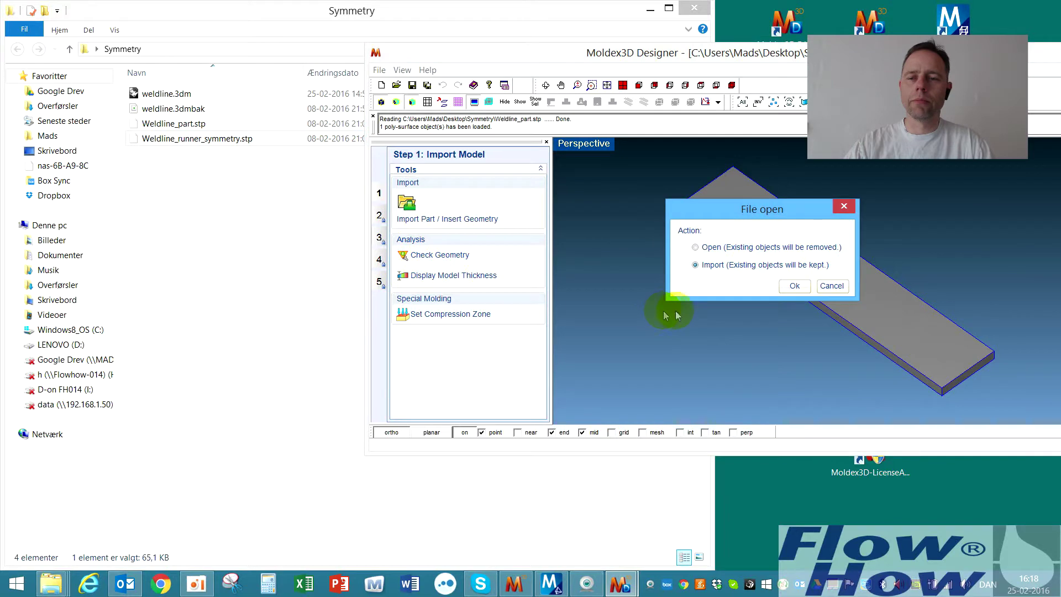
{"action": "left_click", "coordinate": [794, 286]}
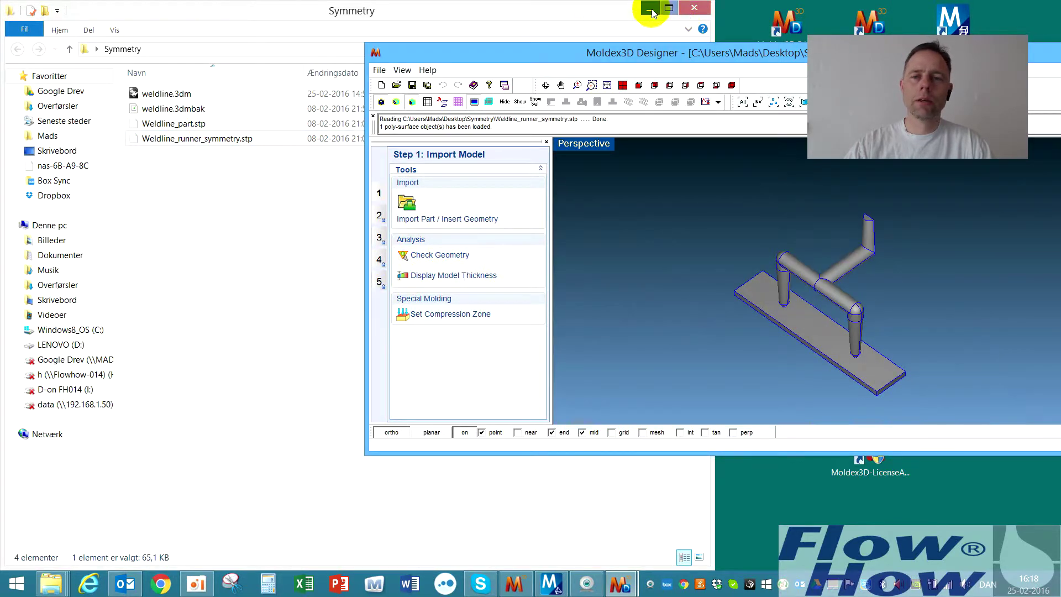
{"action": "left_click", "coordinate": [694, 8]}
Step: Maximize Designer, select the runner bodies and assign them the Cold runner attribute
{"action": "double_click", "coordinate": [635, 53]}
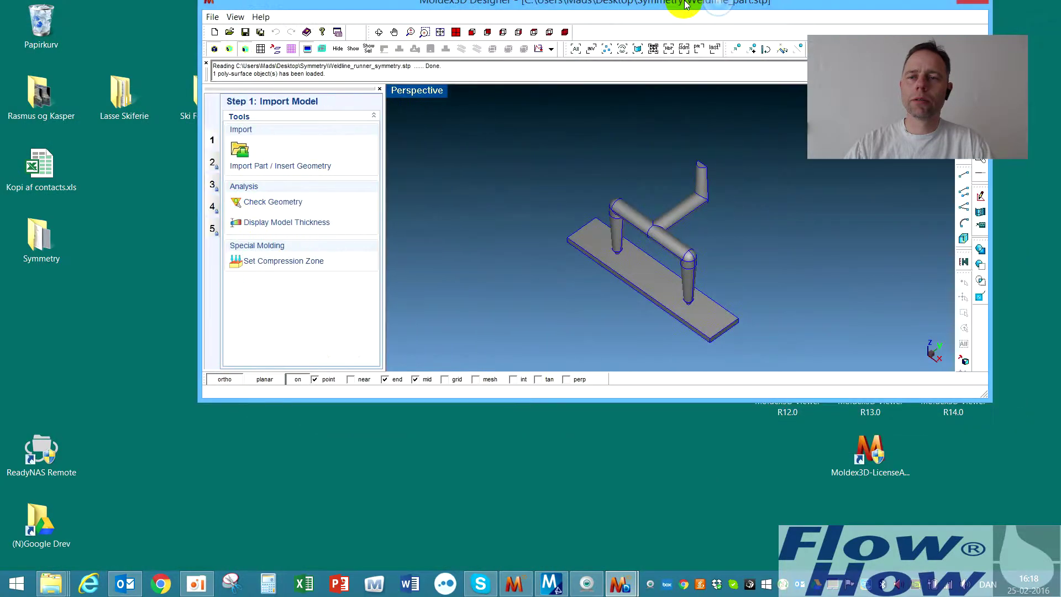
{"action": "middle_click_drag", "start_coordinate": [679, 340], "coordinate": [687, 310]}
{"action": "scroll", "coordinate": [665, 329], "scroll_direction": "up", "scroll_amount": 5}
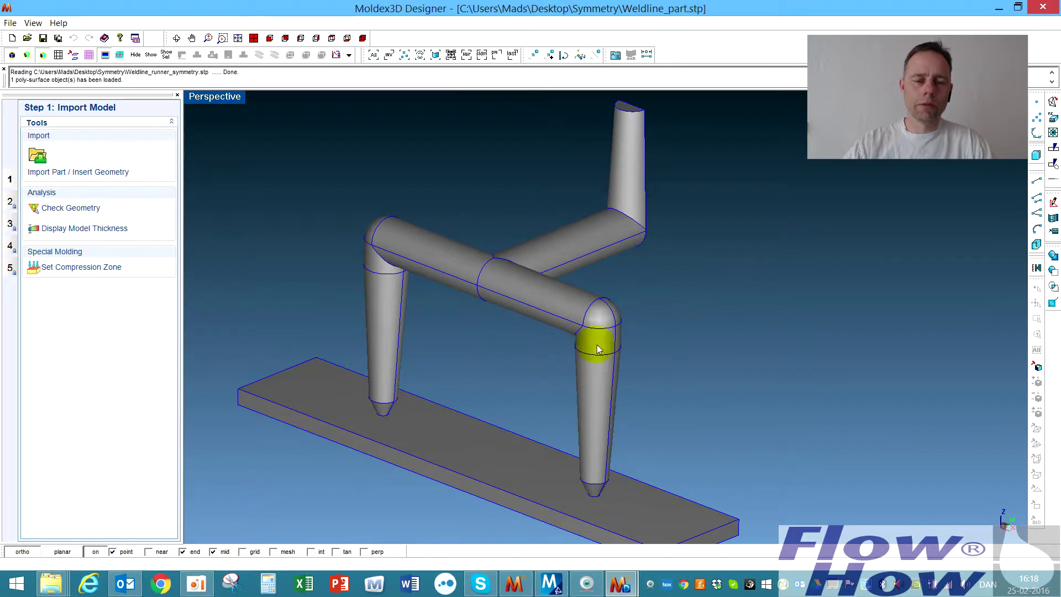
{"action": "scroll", "coordinate": [587, 355], "scroll_direction": "down", "scroll_amount": 3}
{"action": "middle_click_drag", "start_coordinate": [552, 372], "coordinate": [602, 350]}
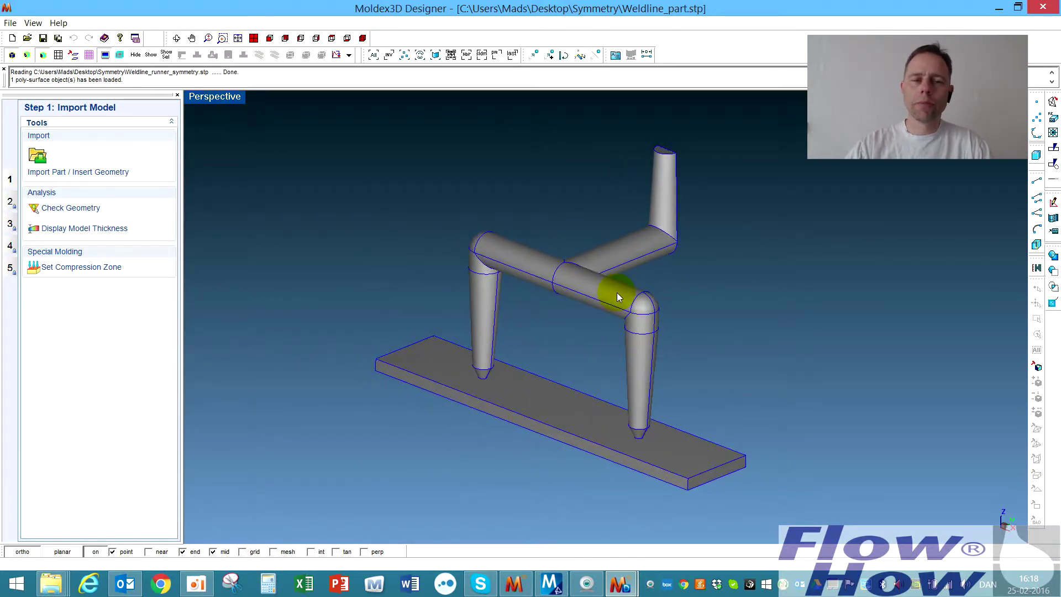
{"action": "left_click", "coordinate": [579, 272]}
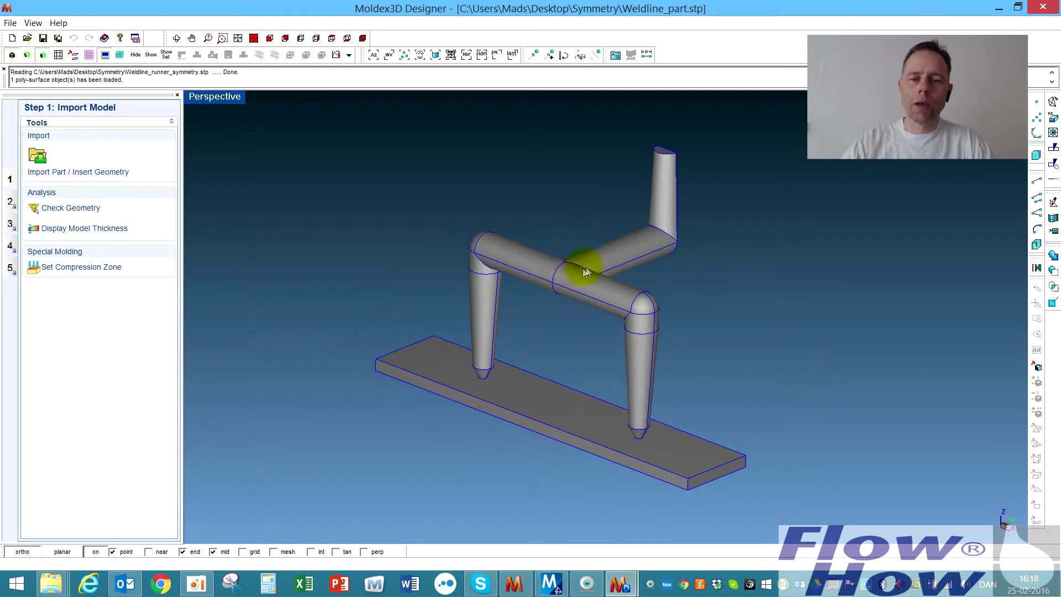
{"action": "left_click", "coordinate": [543, 388]}
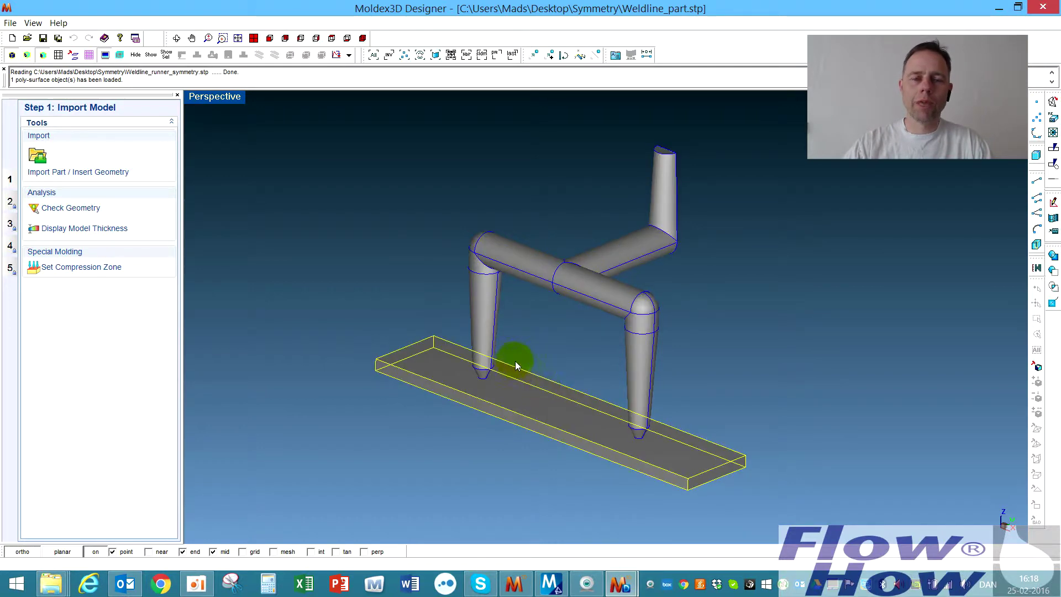
{"action": "left_click", "coordinate": [650, 242]}
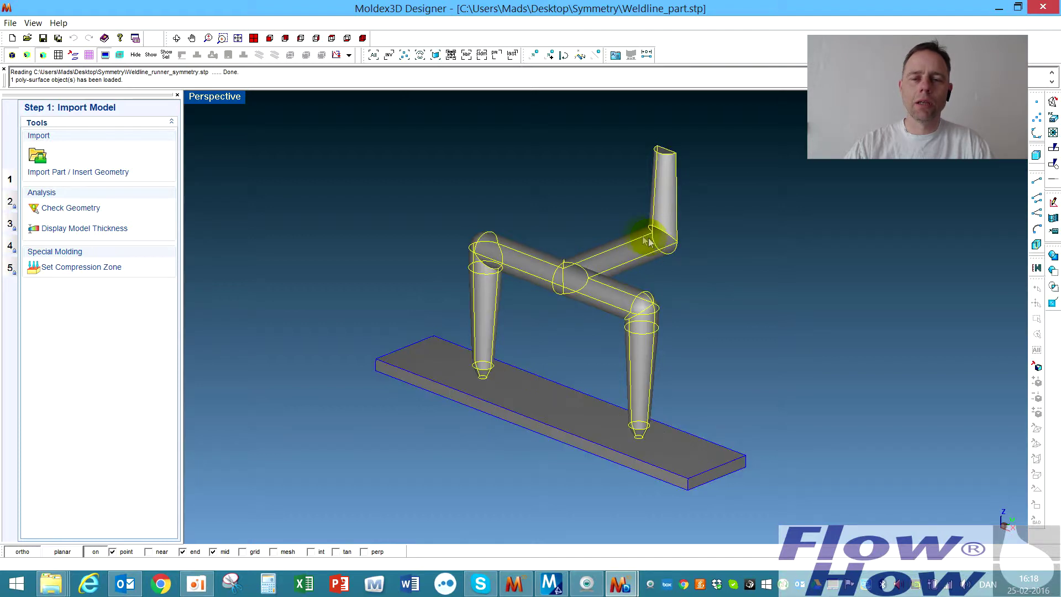
{"action": "left_click", "coordinate": [613, 55]}
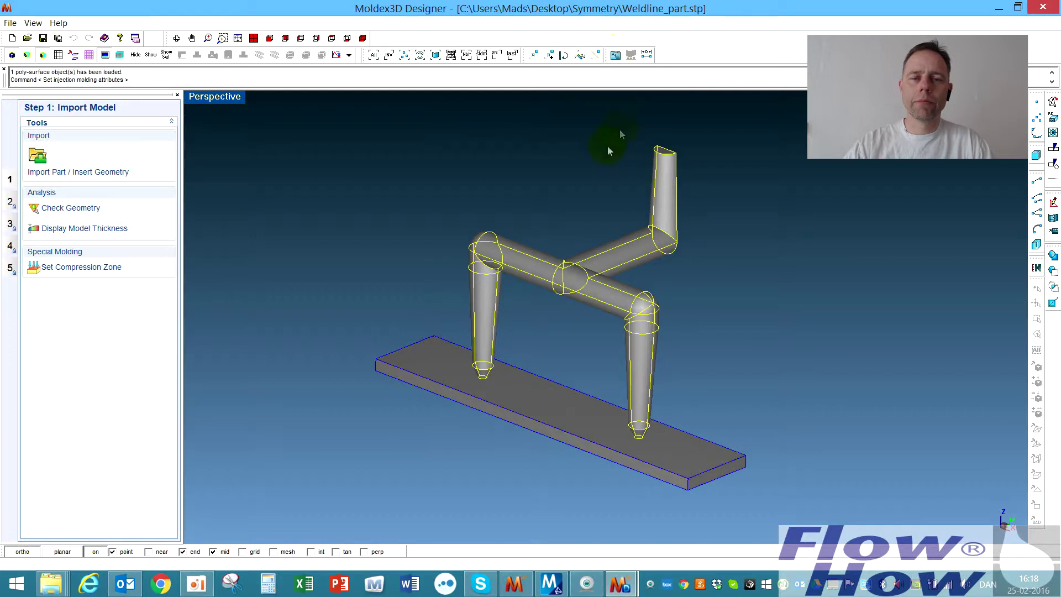
{"action": "left_click", "coordinate": [132, 180]}
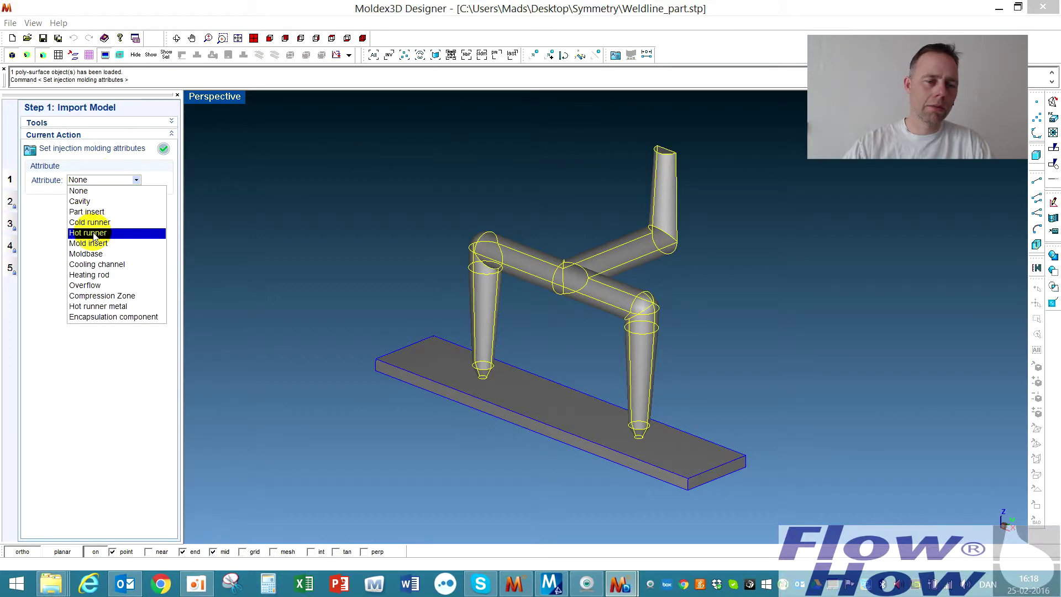
{"action": "left_click", "coordinate": [95, 222]}
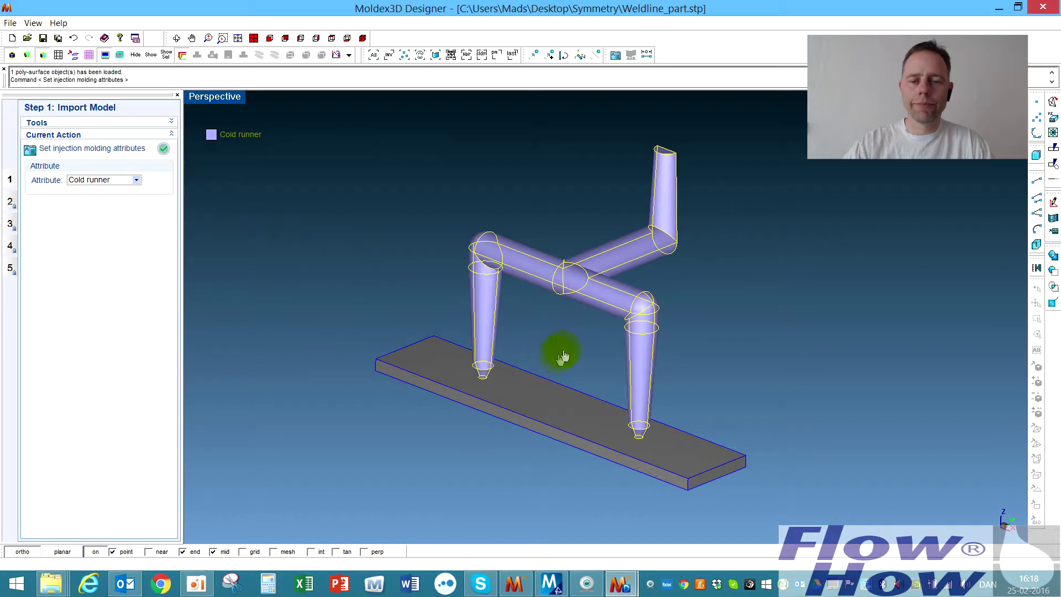
Step: Assign the flat plate the Cavity attribute and confirm the attribute assignments
{"action": "left_click", "coordinate": [520, 397]}
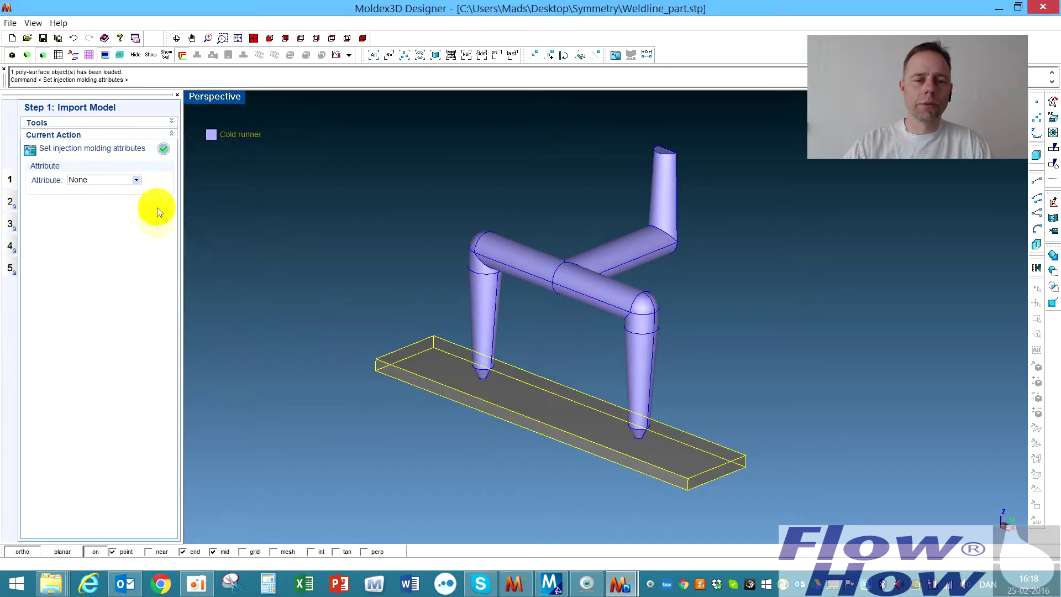
{"action": "left_click", "coordinate": [117, 181]}
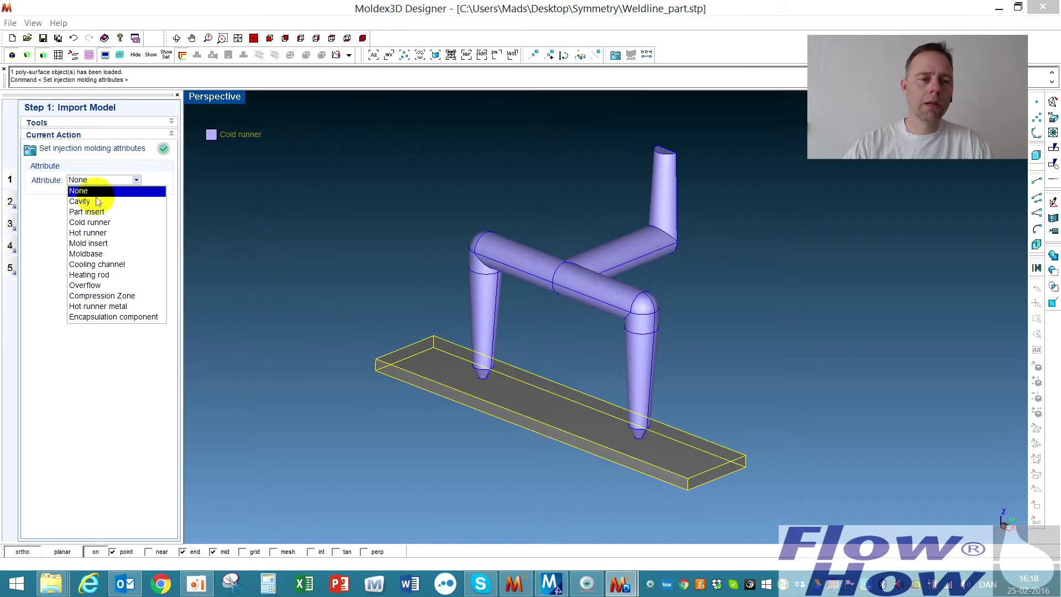
{"action": "left_click", "coordinate": [93, 197]}
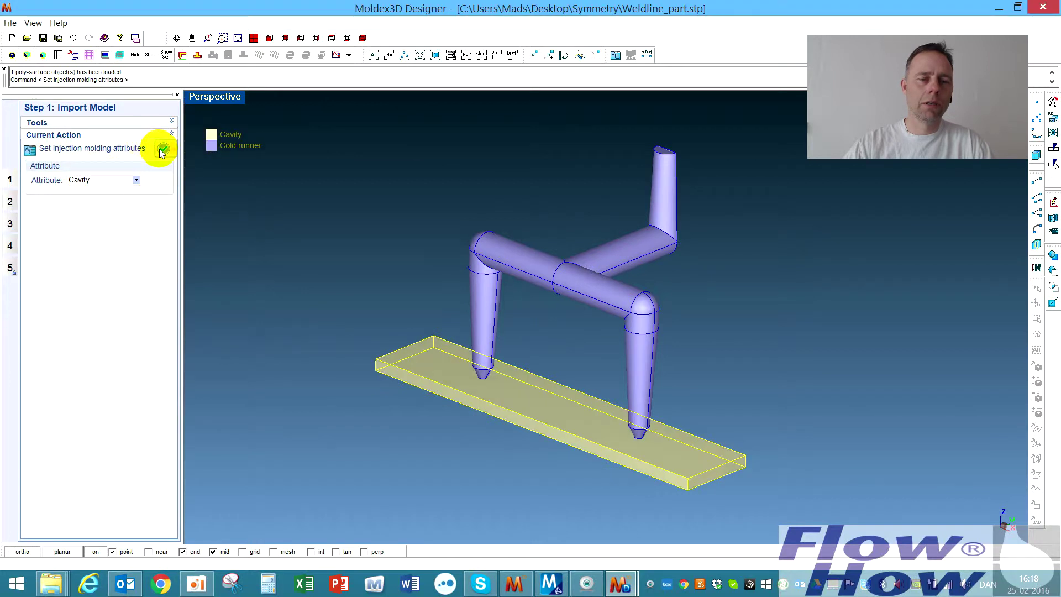
{"action": "left_click", "coordinate": [162, 149]}
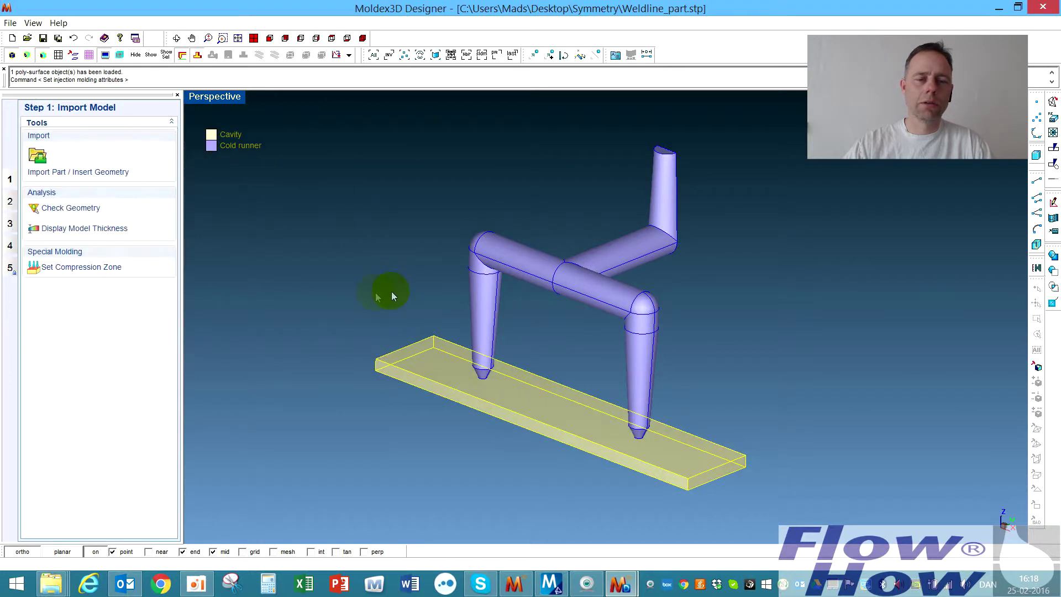
{"action": "left_click", "coordinate": [11, 202]}
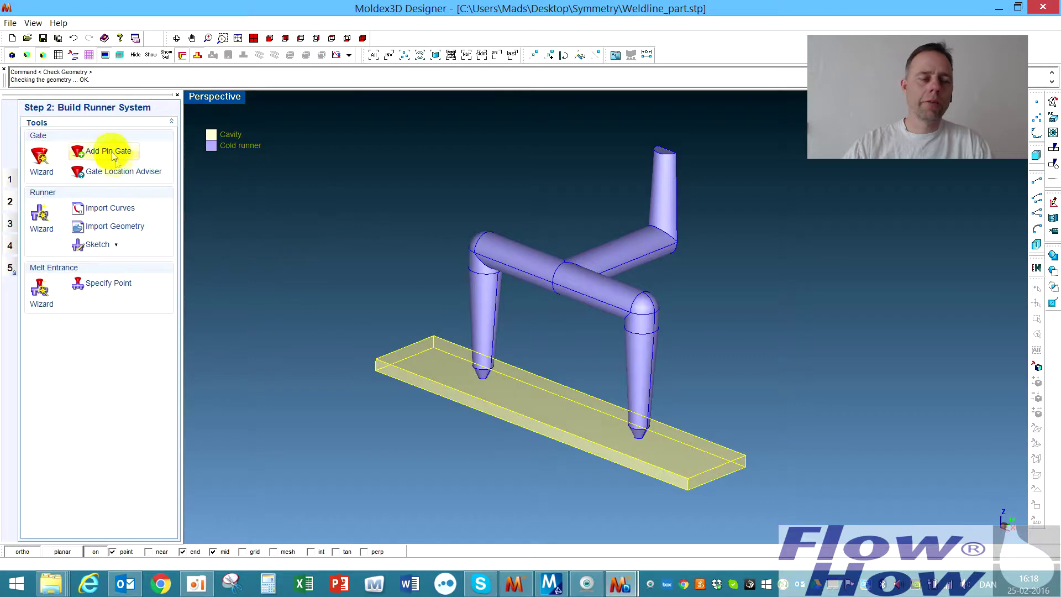
Step: Auto-add a melt entrance at the sprue top, then advance past the cooling step to Generate Solid Mesh
{"action": "left_click", "coordinate": [44, 291]}
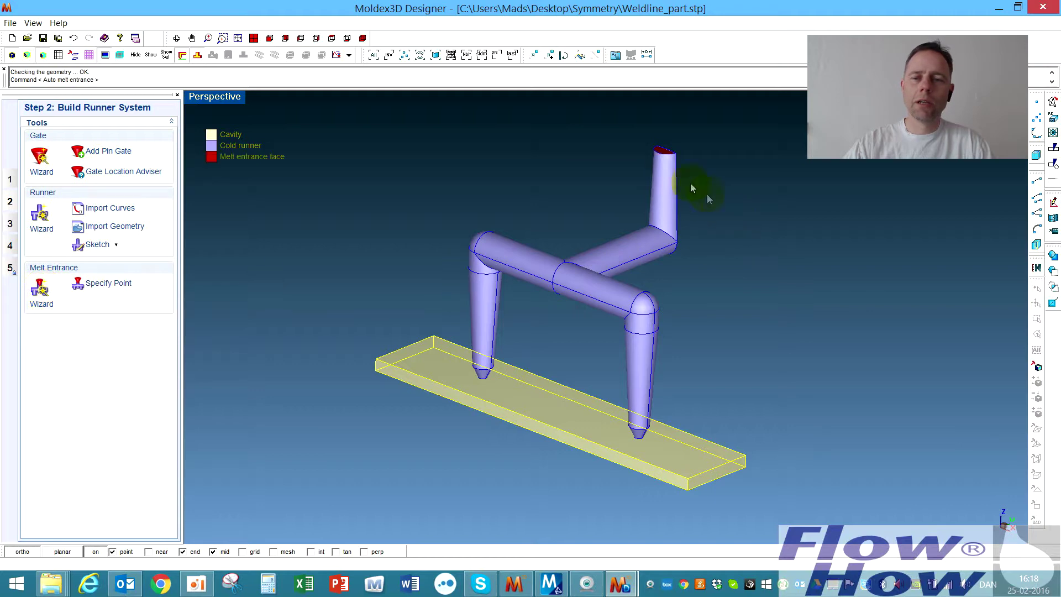
{"action": "scroll", "coordinate": [671, 166], "scroll_direction": "up", "scroll_amount": 2}
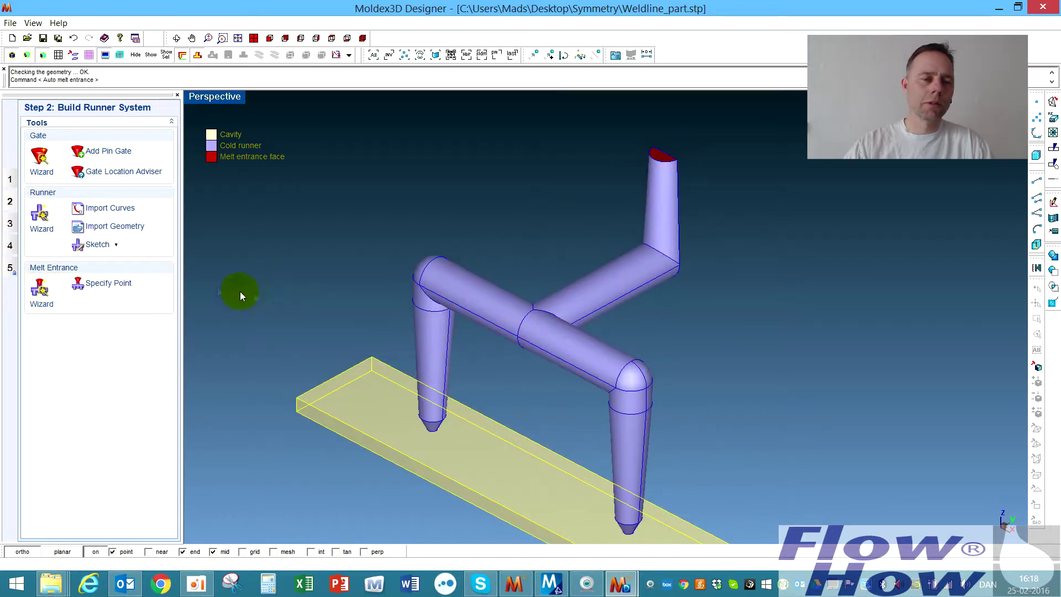
{"action": "mouse_move", "coordinate": [397, 291]}
{"action": "middle_mouse_down"}
{"action": "mouse_move", "coordinate": [407, 276]}
{"action": "mouse_move", "coordinate": [398, 273]}
{"action": "middle_mouse_up"}
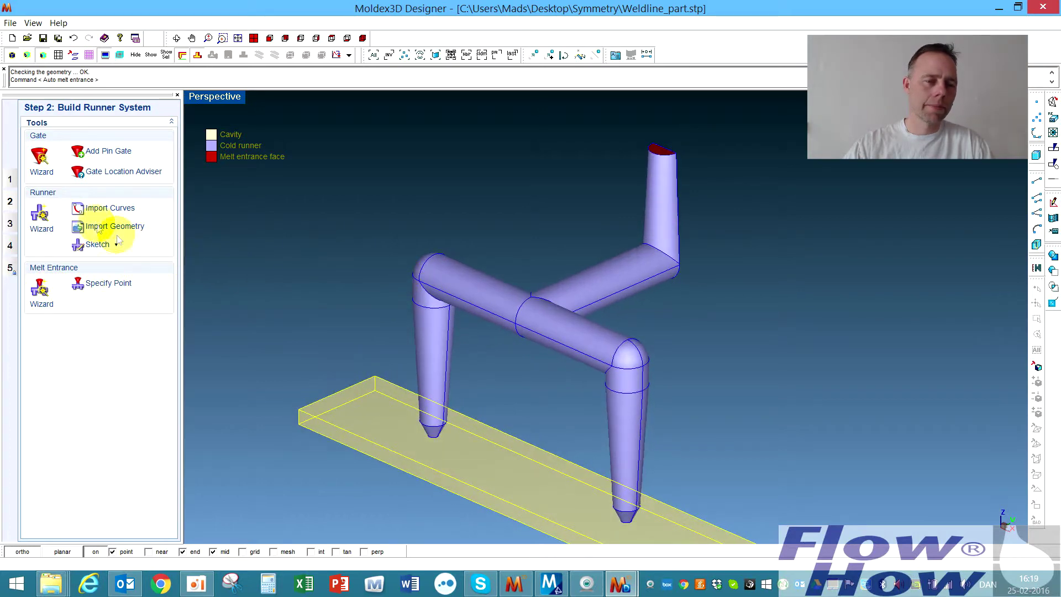
{"action": "left_click", "coordinate": [10, 223]}
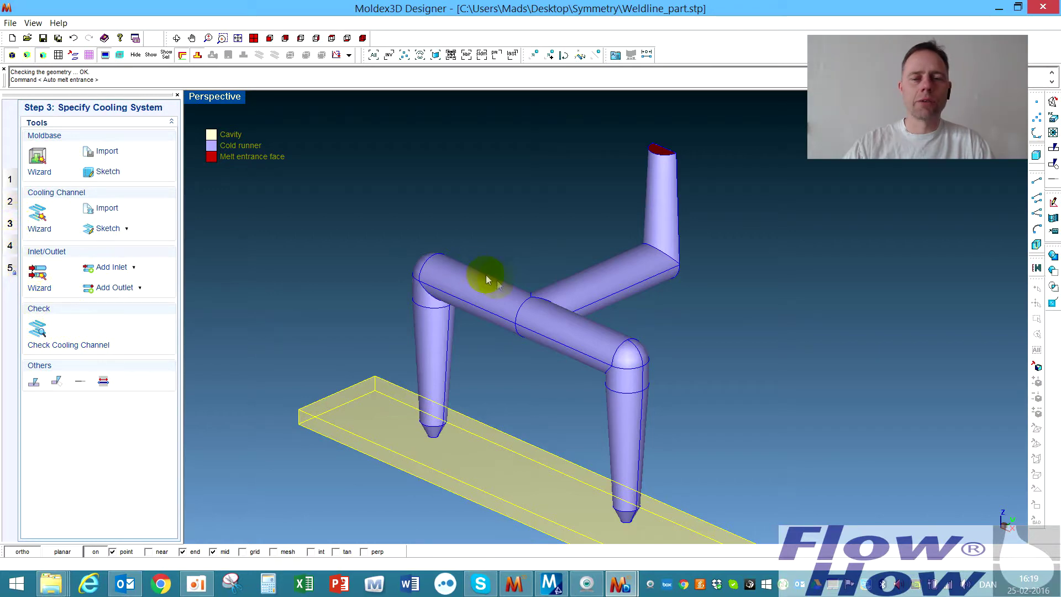
{"action": "middle_click_drag", "start_coordinate": [575, 315], "coordinate": [562, 267]}
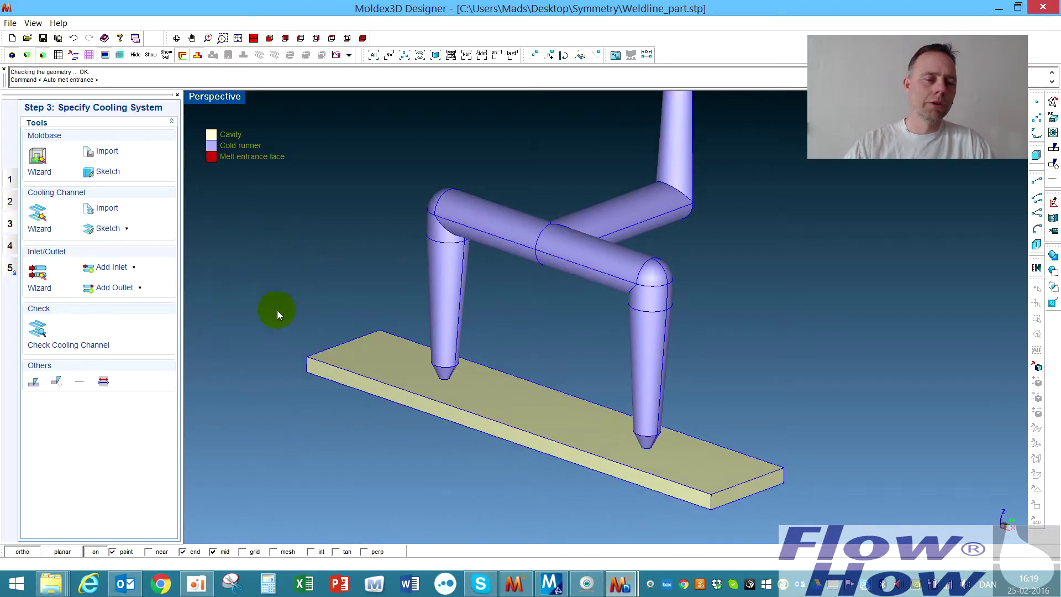
{"action": "left_click", "coordinate": [11, 246]}
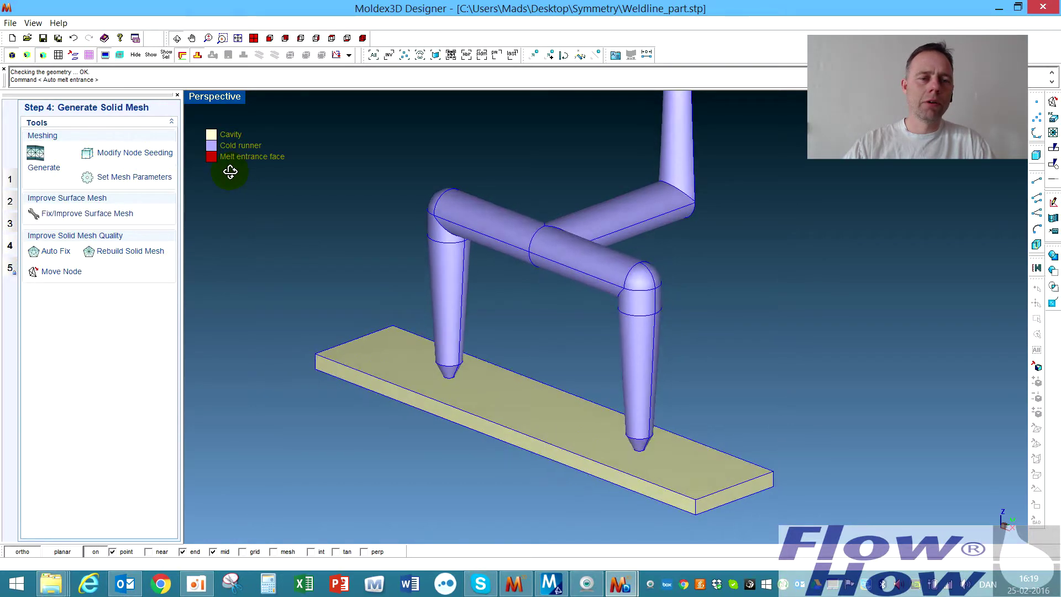
Step: Change the global node-seeding mesh size from 0.766 to 0.6
{"action": "left_click", "coordinate": [150, 152]}
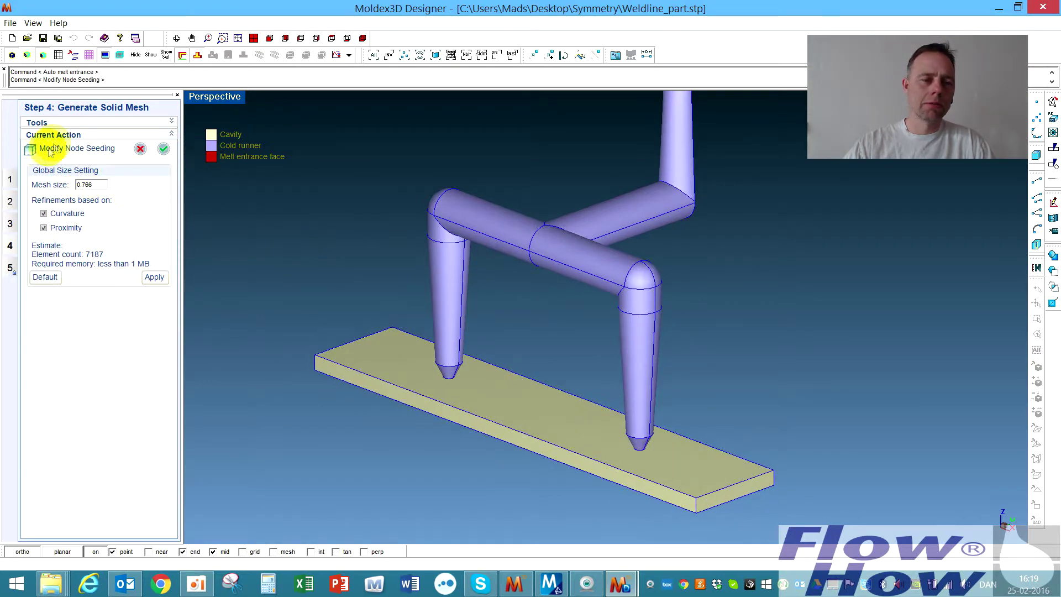
{"action": "left_click_drag", "start_coordinate": [81, 184], "coordinate": [108, 184]}
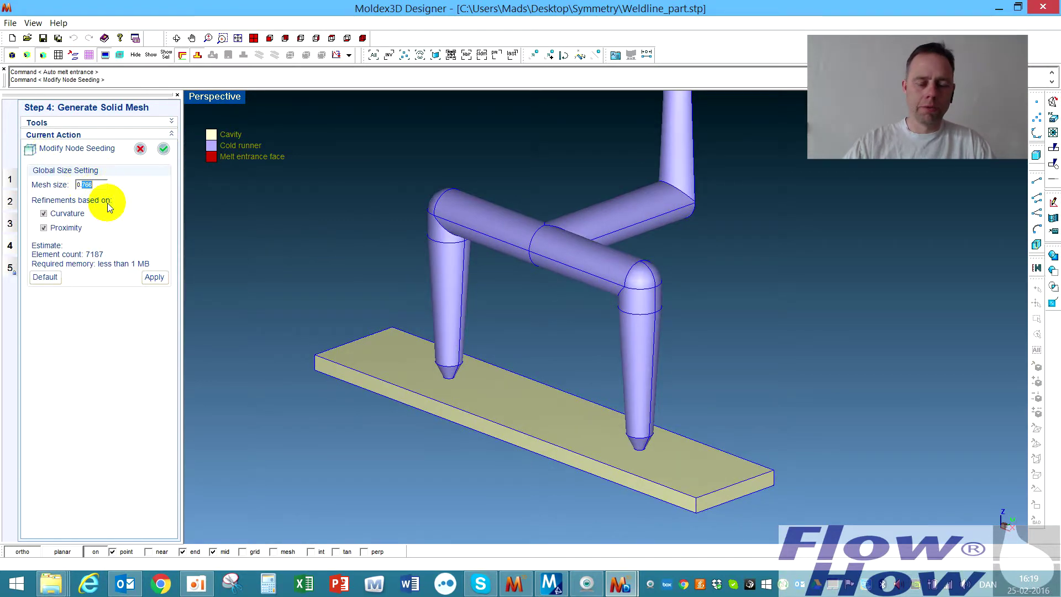
{"action": "type", "text": "6"}
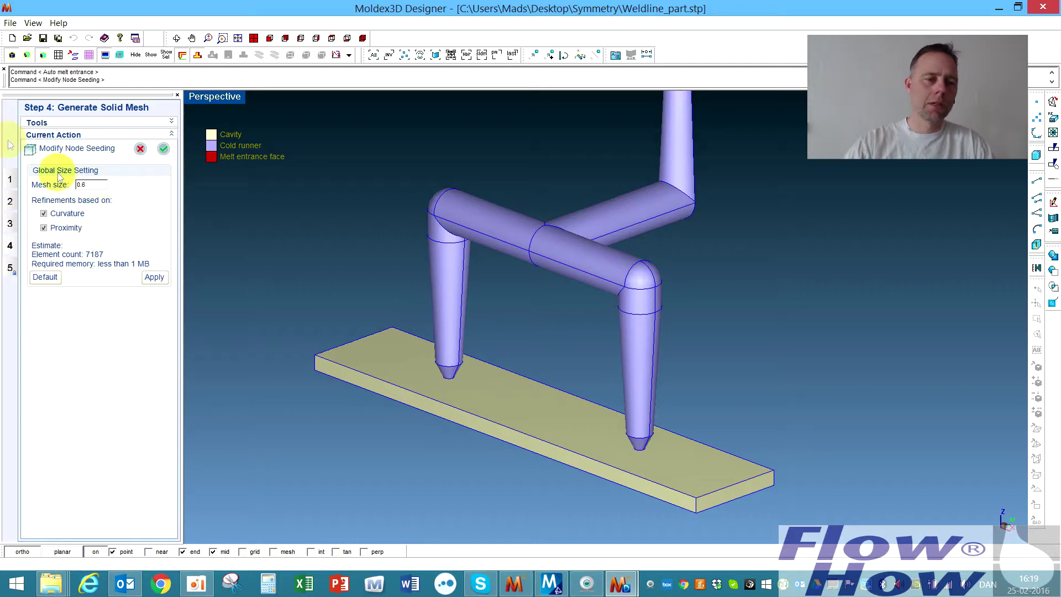
{"action": "left_click", "coordinate": [162, 149]}
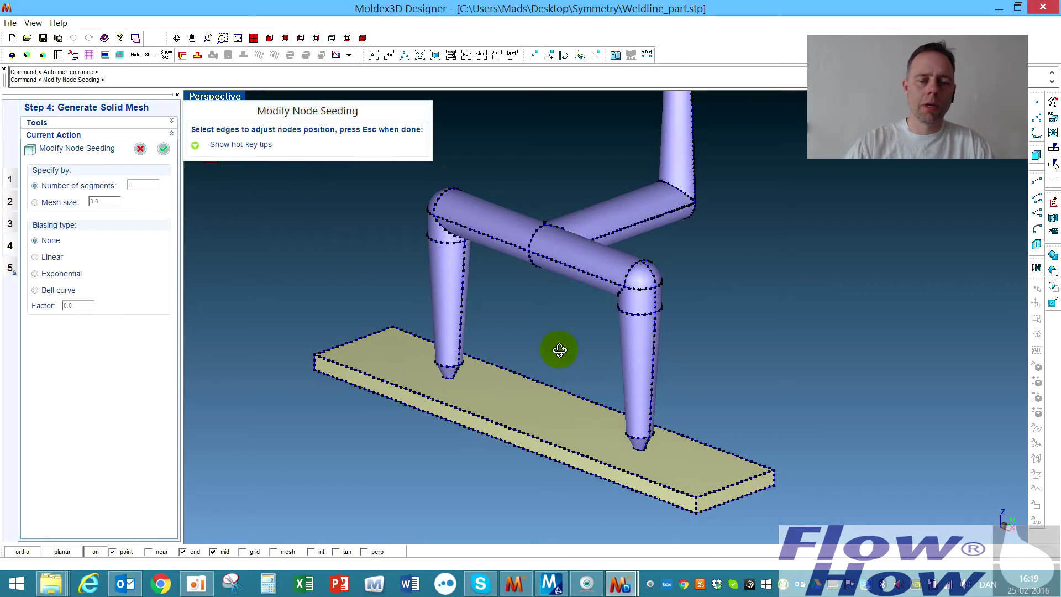
{"action": "middle_click_drag", "start_coordinate": [566, 348], "coordinate": [655, 367]}
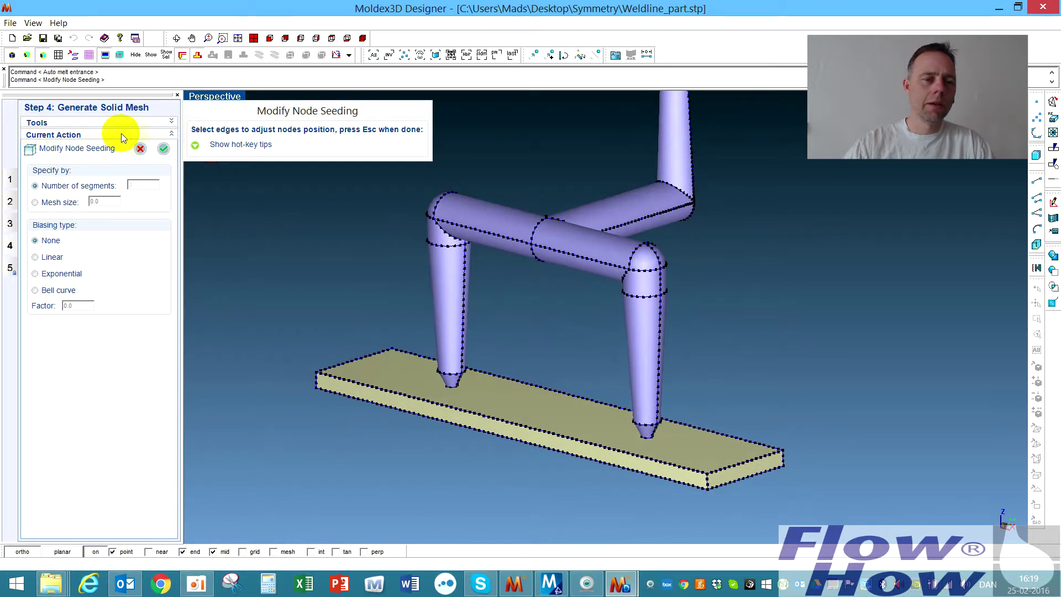
{"action": "left_click", "coordinate": [163, 149]}
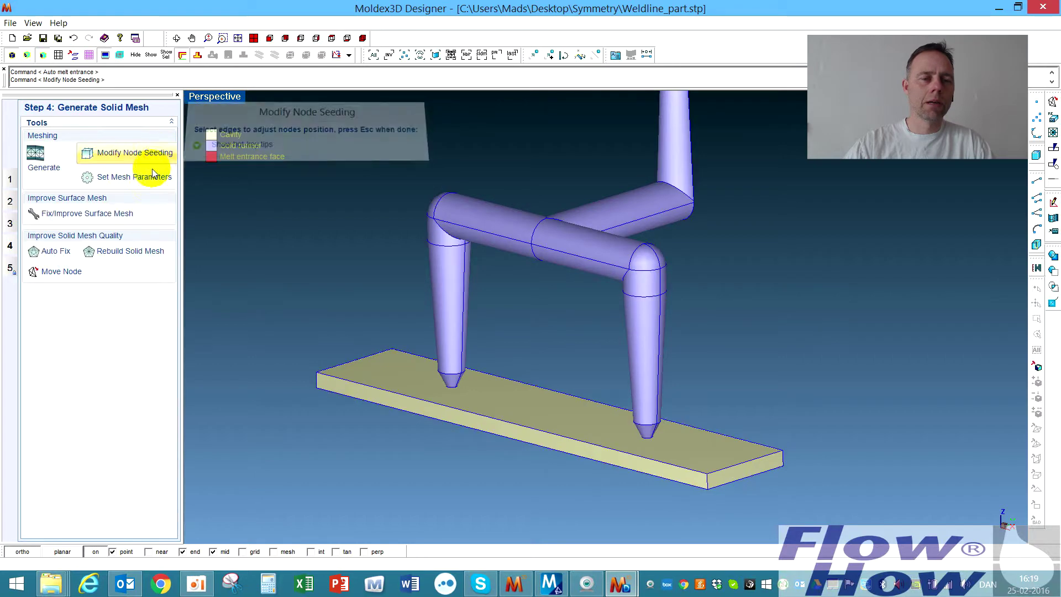
Step: Generate the mesh with cavity and runner solid meshing unchecked, producing a surface mesh only
{"action": "left_click", "coordinate": [45, 163]}
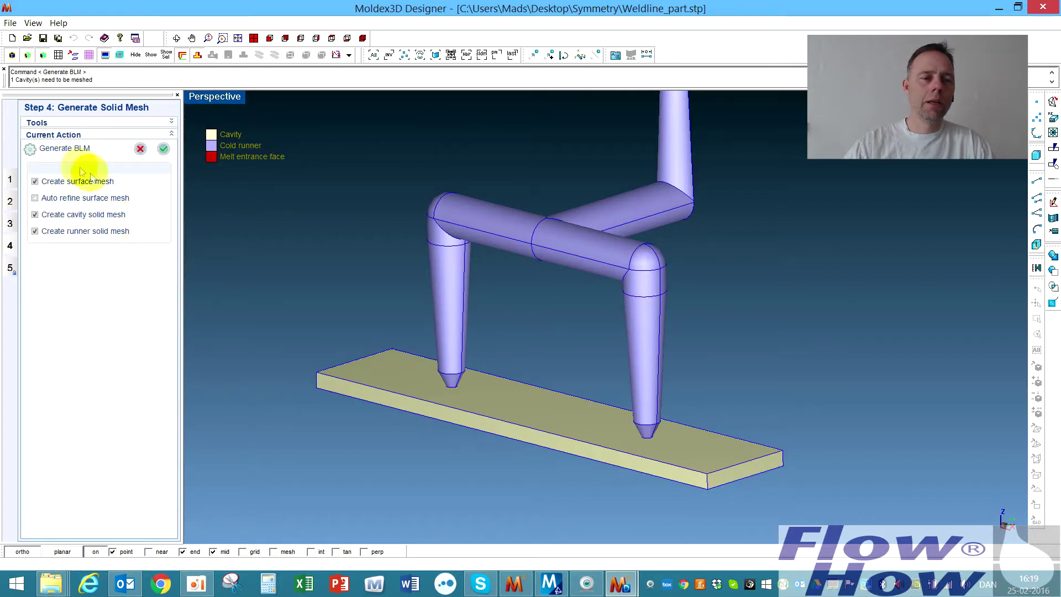
{"action": "left_click", "coordinate": [35, 214]}
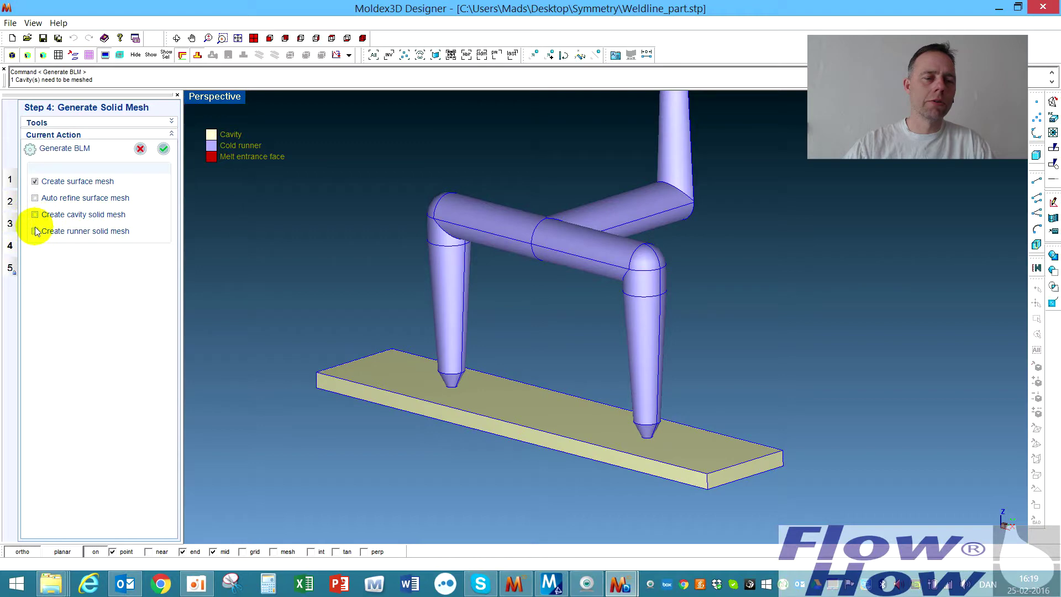
{"action": "left_click", "coordinate": [35, 231]}
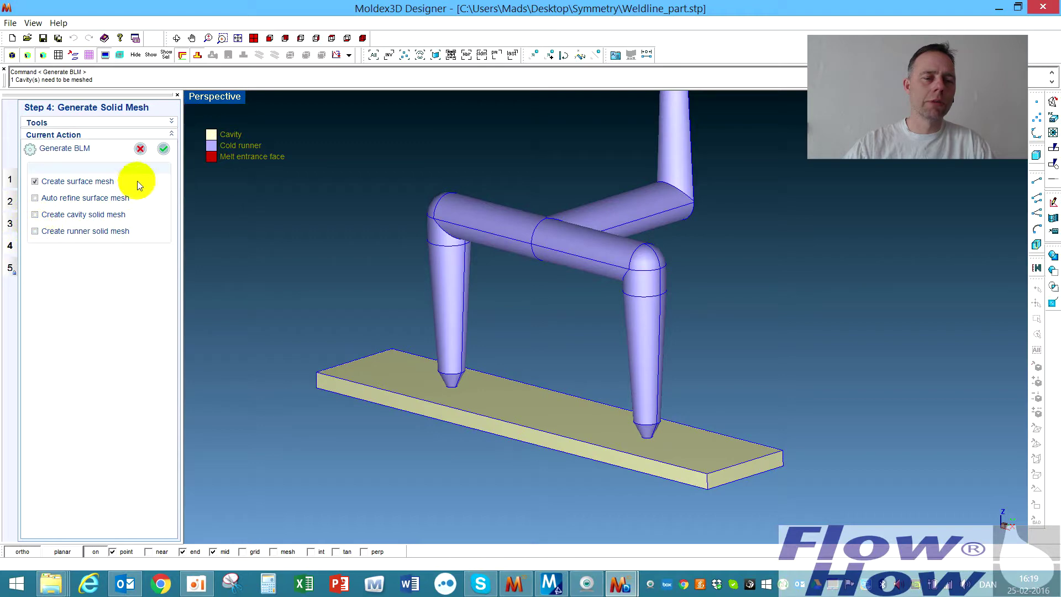
{"action": "left_click", "coordinate": [164, 151]}
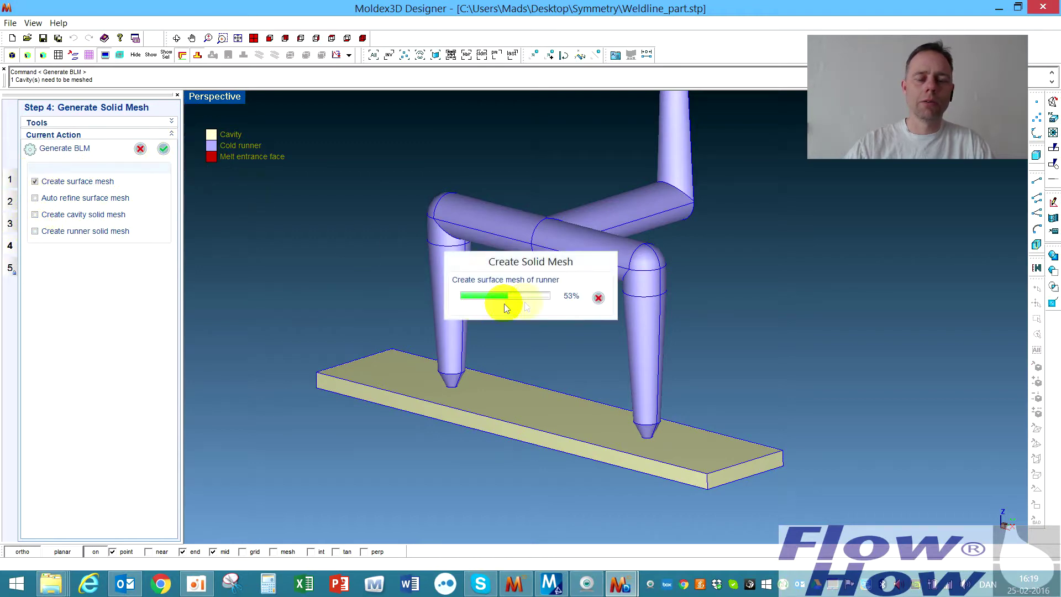
{"action": "middle_click_drag", "start_coordinate": [614, 322], "coordinate": [450, 293]}
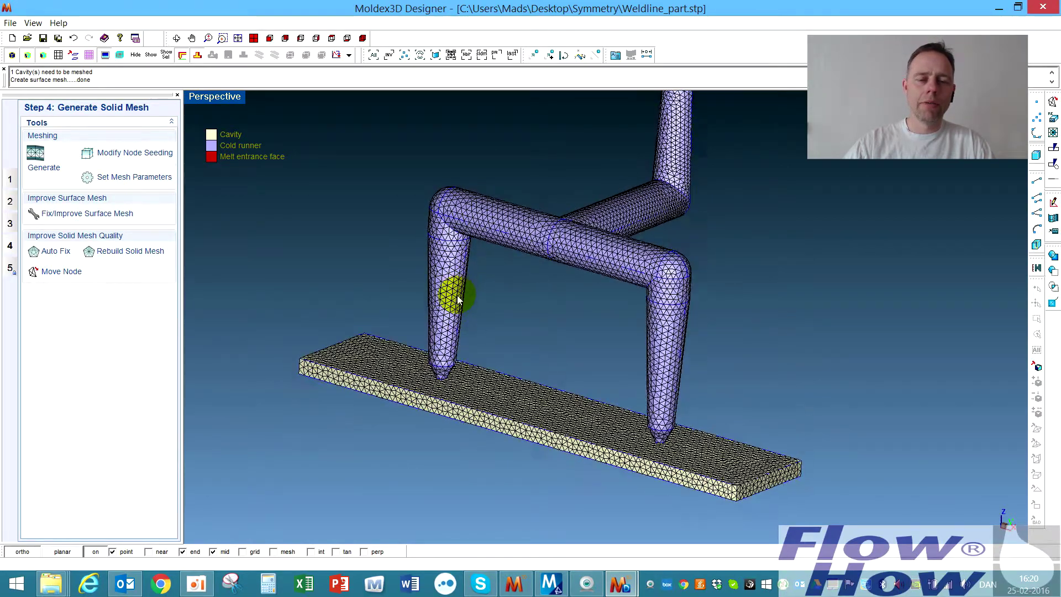
Step: Zoom and orbit in on the surface mesh where both cold runner drops meet the plate
{"action": "scroll", "coordinate": [466, 385], "scroll_direction": "up", "scroll_amount": 2}
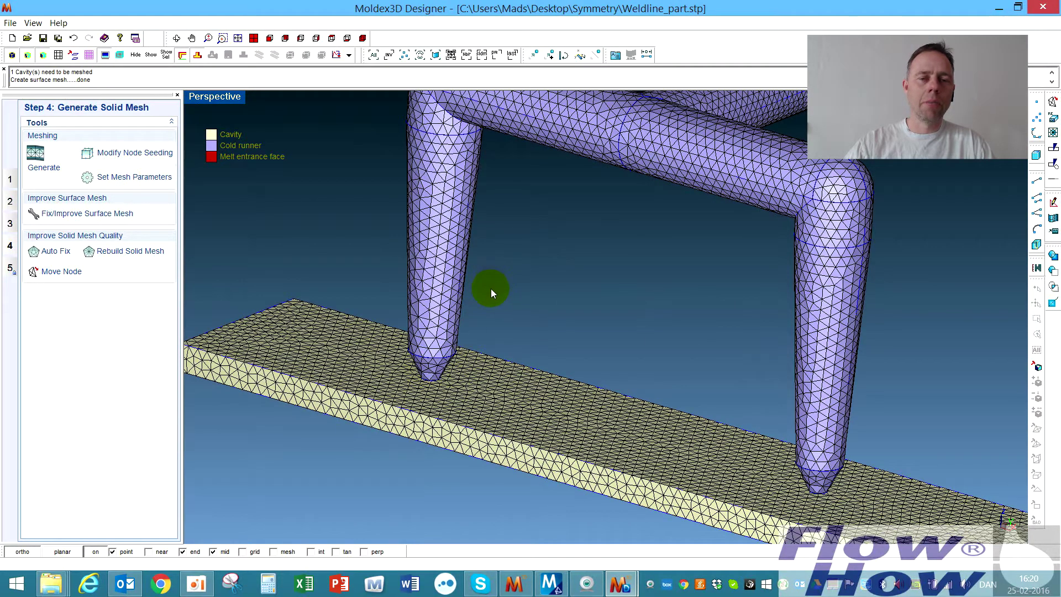
{"action": "mouse_move", "coordinate": [545, 314]}
{"action": "middle_mouse_down"}
{"action": "mouse_move", "coordinate": [552, 274]}
{"action": "mouse_move", "coordinate": [521, 317]}
{"action": "mouse_move", "coordinate": [505, 306]}
{"action": "mouse_move", "coordinate": [509, 291]}
{"action": "mouse_move", "coordinate": [492, 332]}
{"action": "mouse_move", "coordinate": [513, 336]}
{"action": "mouse_move", "coordinate": [521, 324]}
{"action": "mouse_move", "coordinate": [516, 359]}
{"action": "mouse_move", "coordinate": [526, 306]}
{"action": "middle_mouse_up"}
{"action": "scroll", "coordinate": [456, 363], "scroll_direction": "up", "scroll_amount": 2}
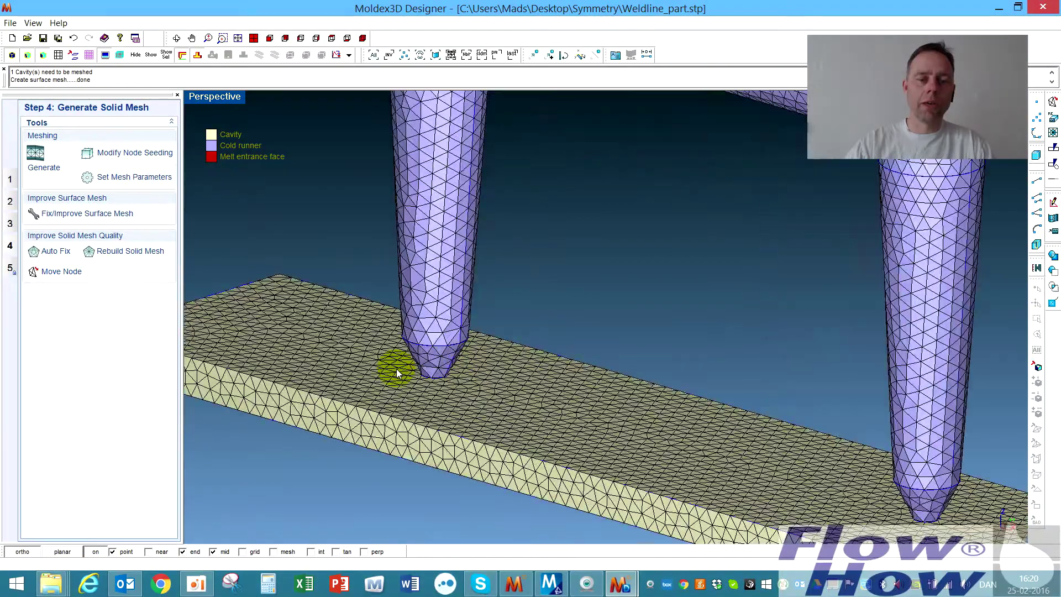
{"action": "middle_click_drag", "start_coordinate": [454, 363], "coordinate": [466, 315]}
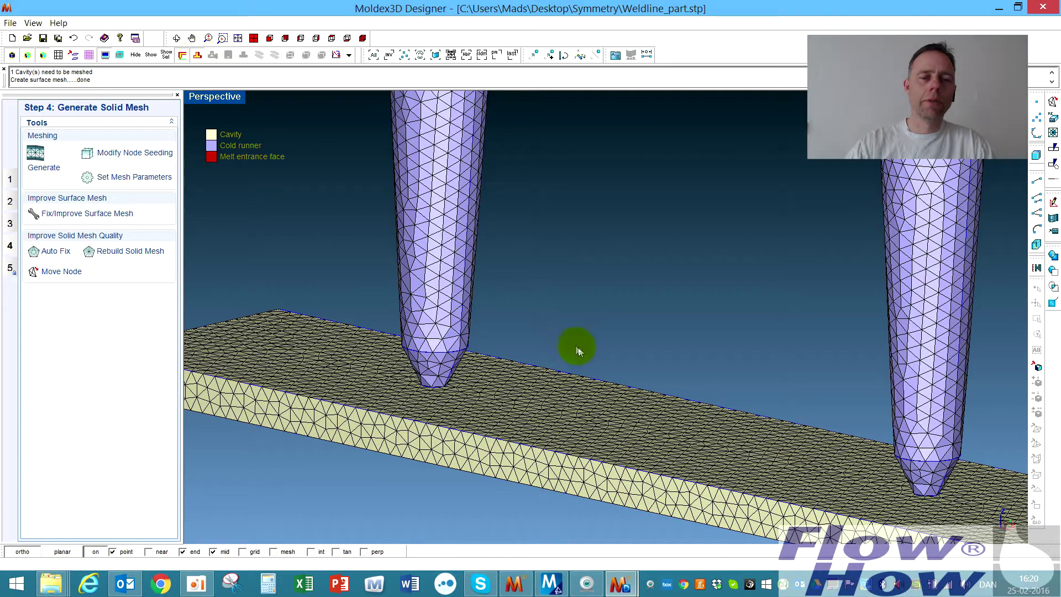
{"action": "middle_click_drag", "start_coordinate": [573, 348], "coordinate": [476, 344]}
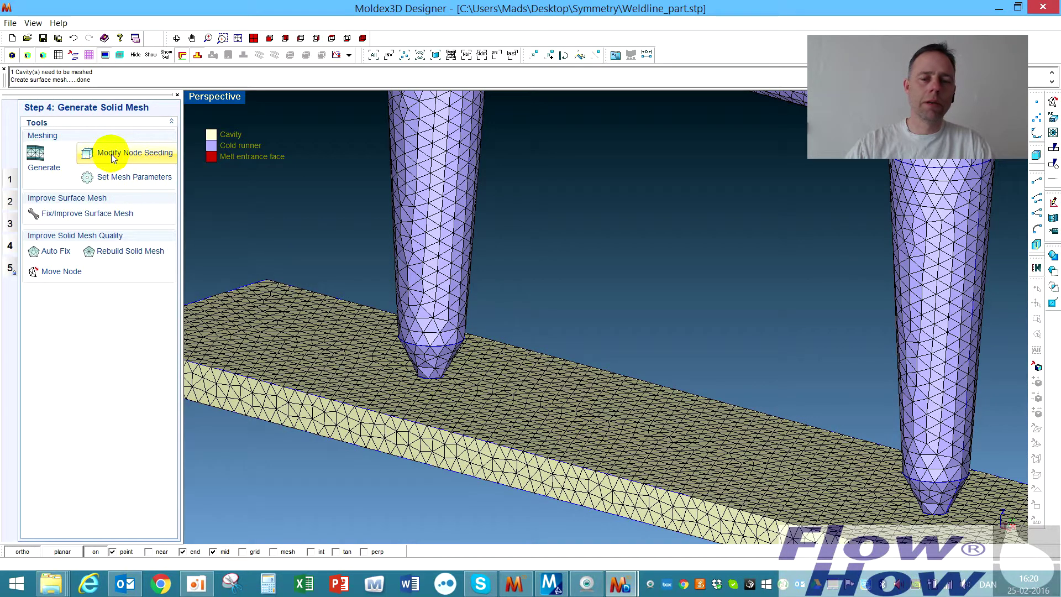
Step: Hide the cavity, zoom onto a runner tip, and launch Modify Node Seeding
{"action": "left_click", "coordinate": [198, 56]}
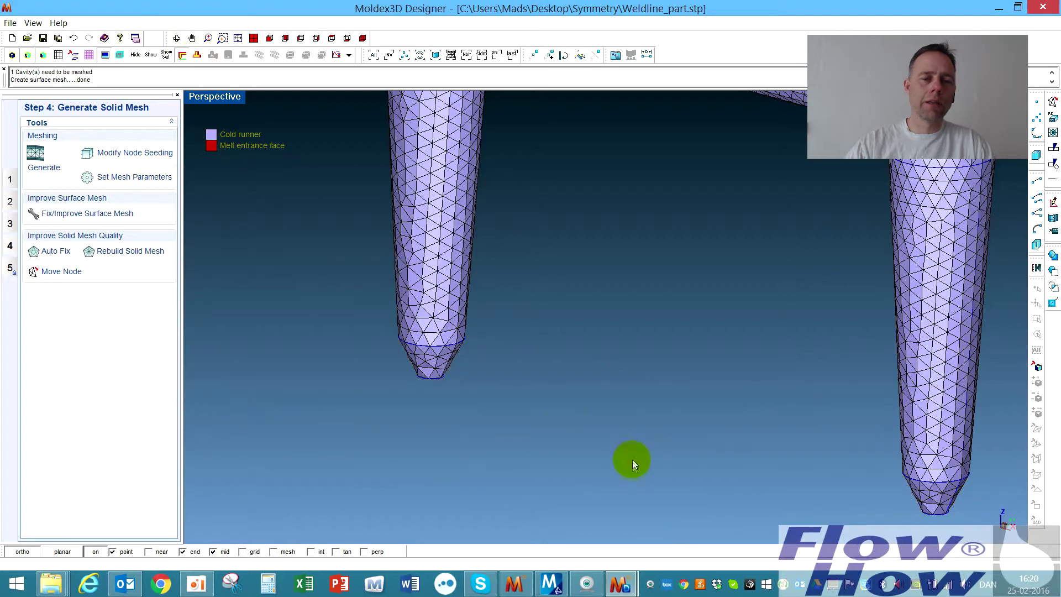
{"action": "middle_click_drag", "start_coordinate": [632, 459], "coordinate": [554, 440]}
{"action": "scroll", "coordinate": [554, 446], "scroll_direction": "down", "scroll_amount": 5}
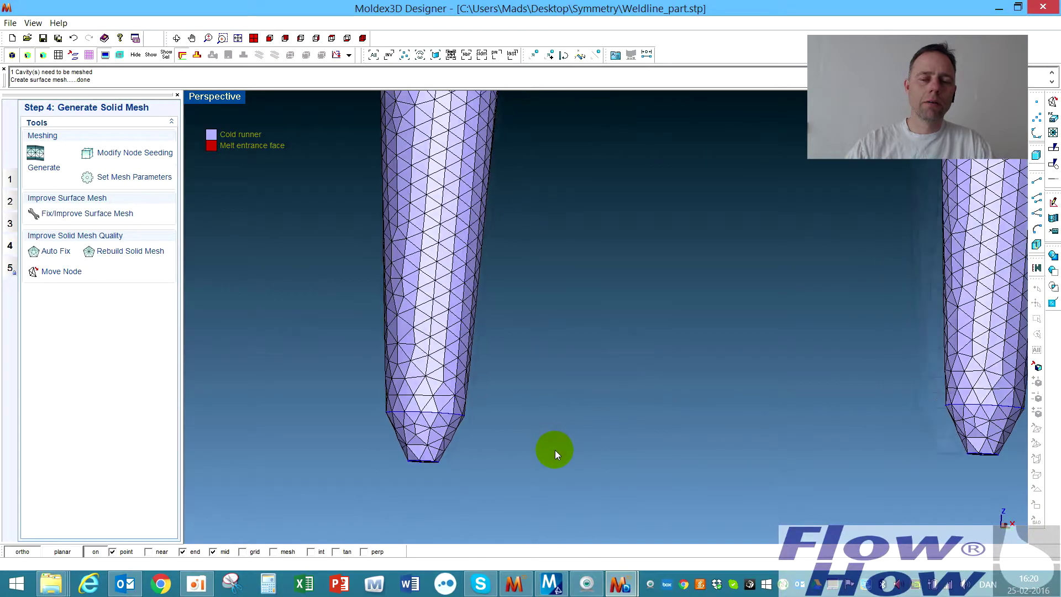
{"action": "middle_click_drag", "start_coordinate": [484, 491], "coordinate": [535, 491]}
{"action": "scroll", "coordinate": [464, 453], "scroll_direction": "up", "scroll_amount": 4}
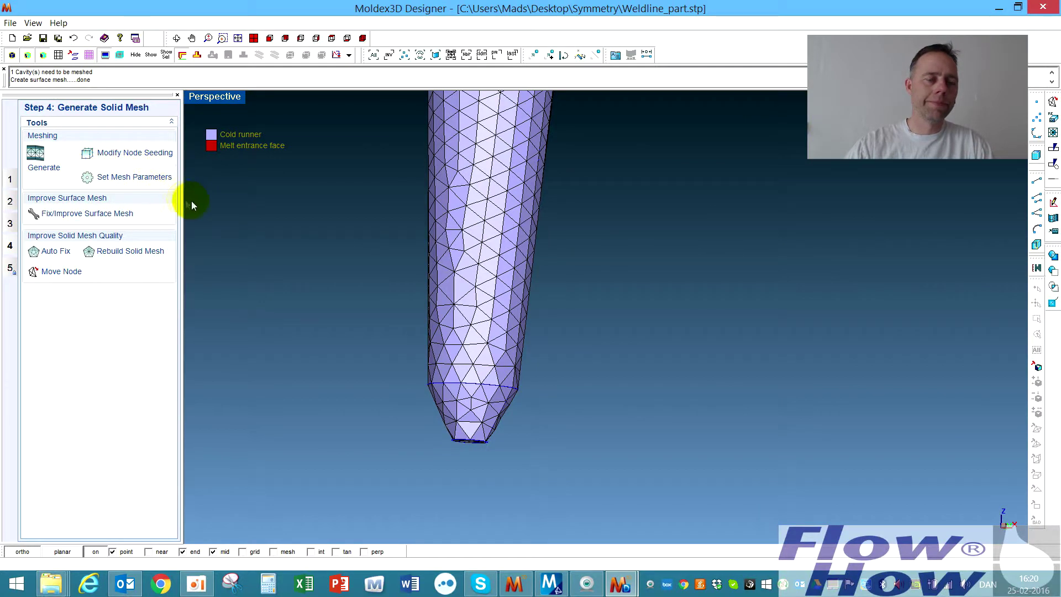
{"action": "left_click", "coordinate": [141, 154]}
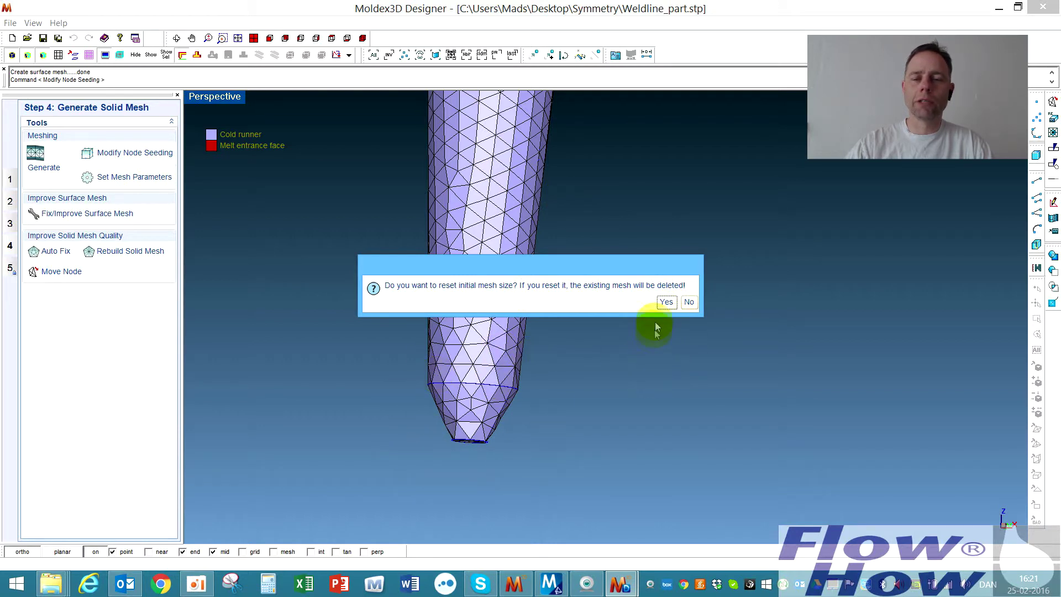
Step: Keep the existing mesh and select both runners' gate-tip edges, currently 3 segments at 0.5235 size
{"action": "left_click", "coordinate": [689, 302]}
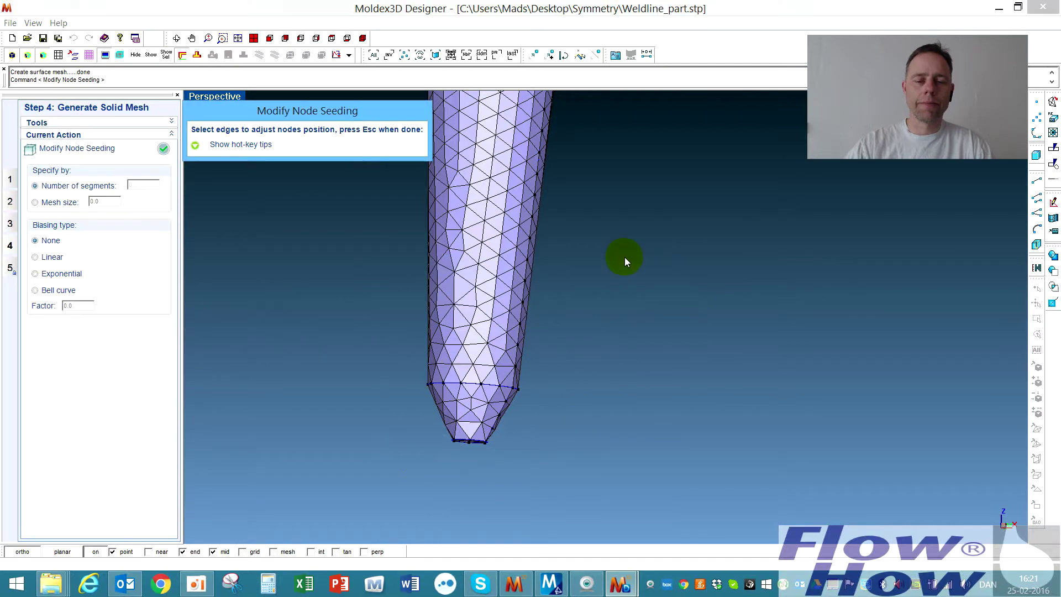
{"action": "middle_click_drag", "start_coordinate": [807, 419], "coordinate": [599, 360]}
{"action": "left_click", "coordinate": [644, 279]}
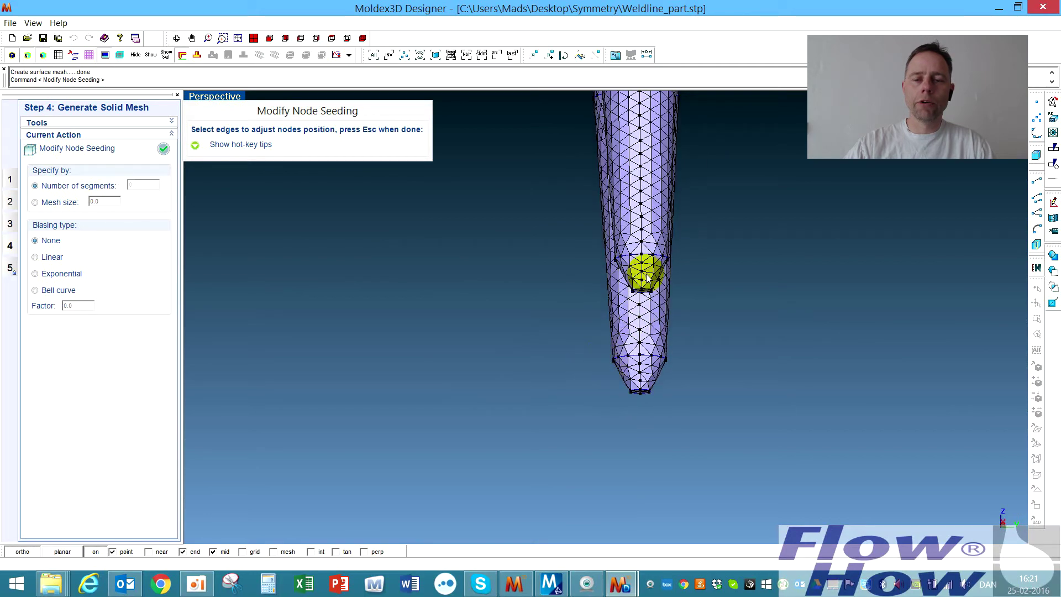
{"action": "scroll", "coordinate": [645, 287], "scroll_direction": "up", "scroll_amount": 5}
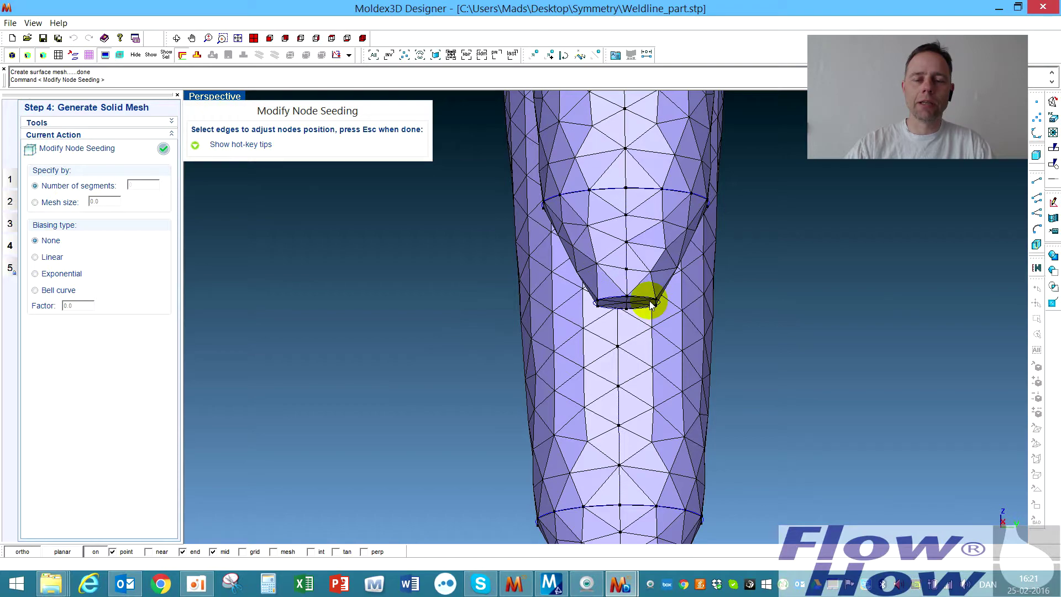
{"action": "scroll", "coordinate": [650, 304], "scroll_direction": "down", "scroll_amount": 6}
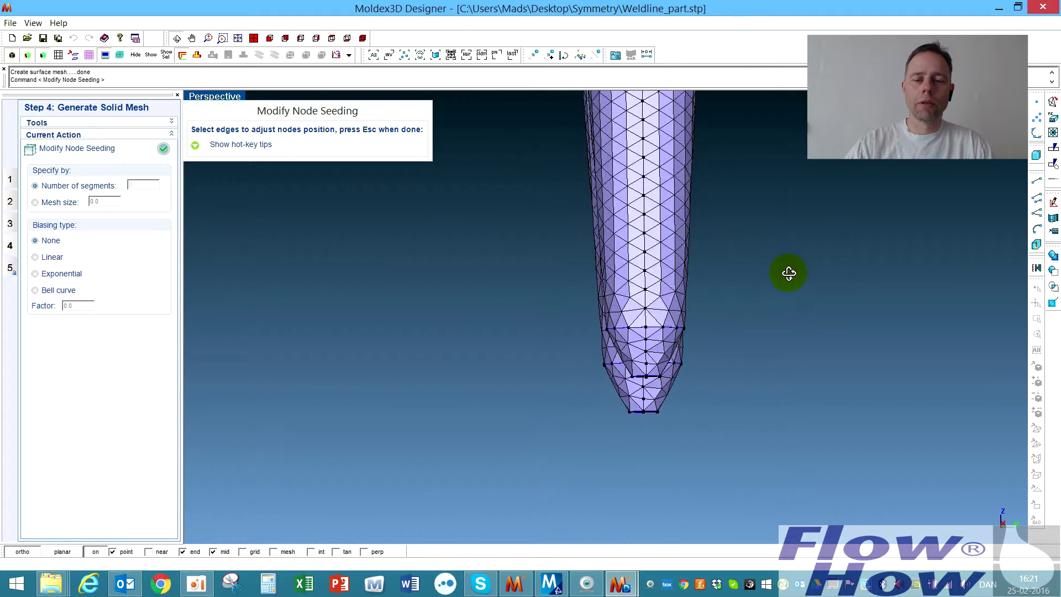
{"action": "middle_click_drag", "start_coordinate": [788, 272], "coordinate": [788, 279]}
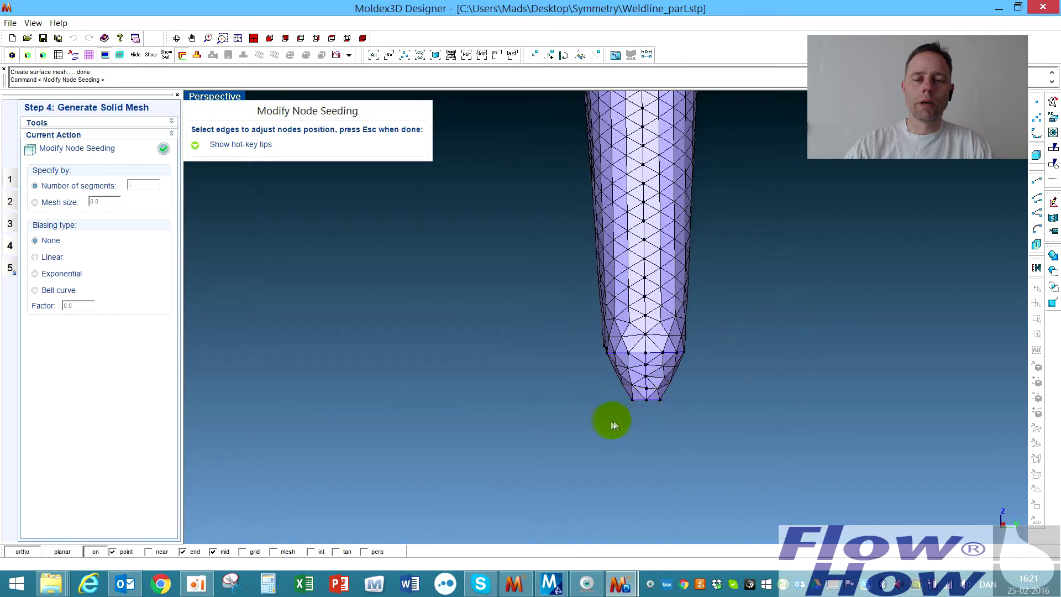
{"action": "left_click", "coordinate": [645, 397]}
{"action": "scroll", "coordinate": [639, 326], "scroll_direction": "down", "scroll_amount": 3}
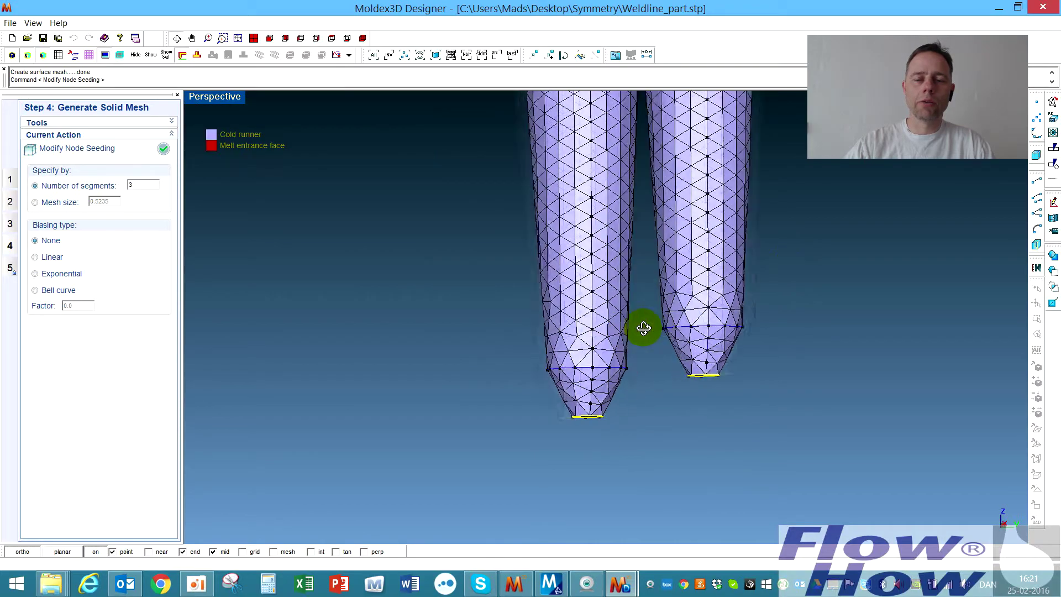
{"action": "middle_click_drag", "start_coordinate": [639, 327], "coordinate": [615, 338]}
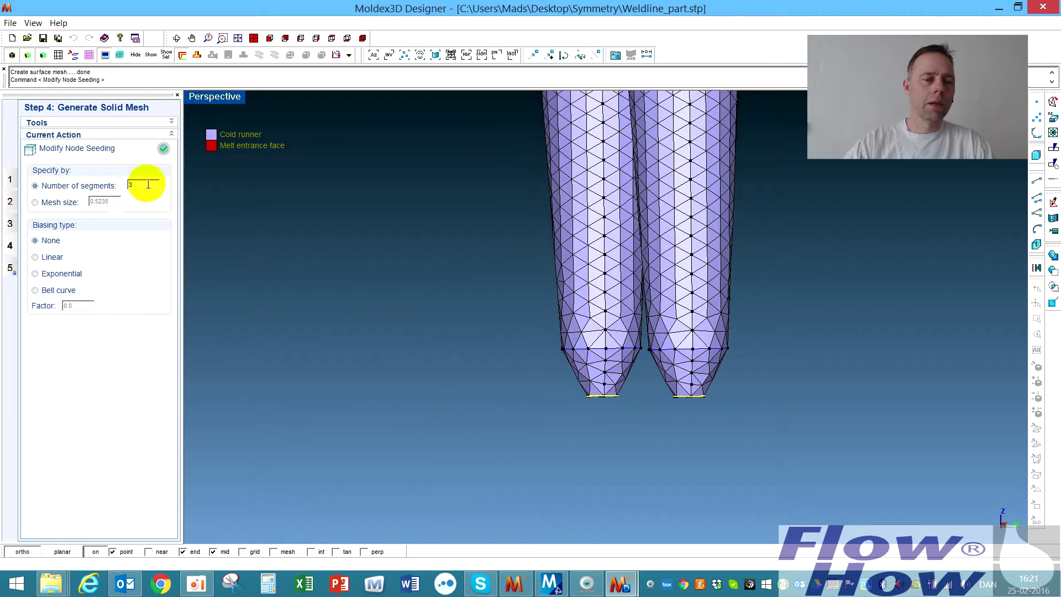
Step: Seed the selected runner-tip edges by mesh size 0.1 and orbit to check both runners
{"action": "left_click", "coordinate": [68, 203]}
{"action": "double_click", "coordinate": [113, 203]}
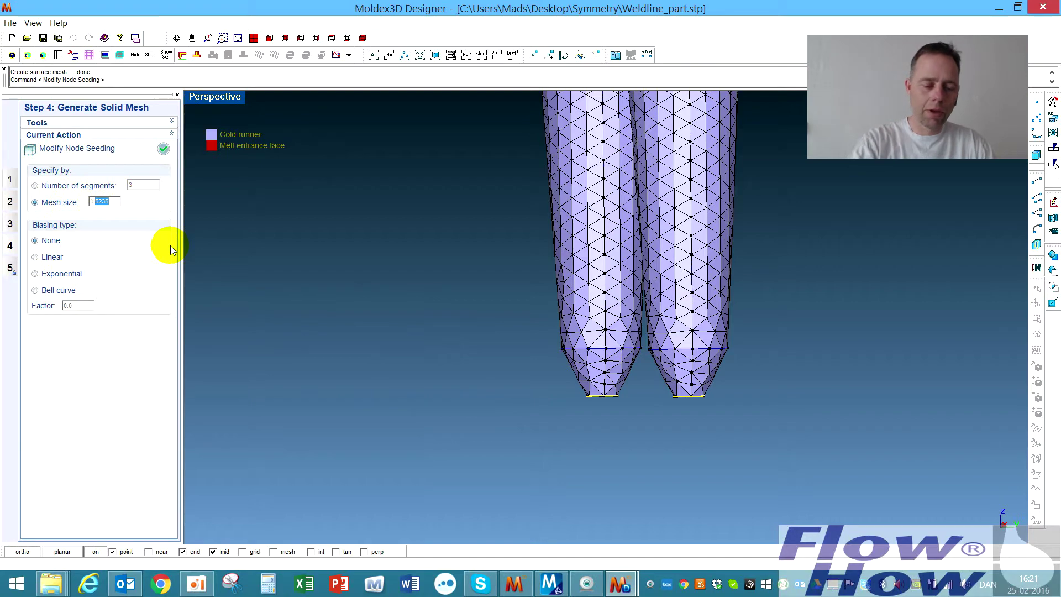
{"action": "key", "text": "BackSpace"}
{"action": "type", "text": "1"}
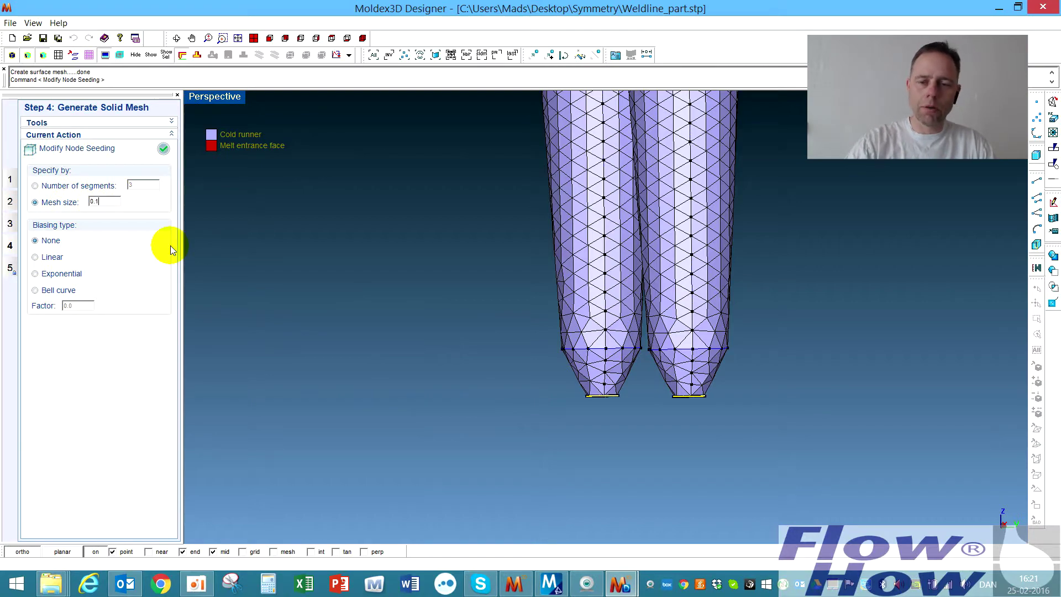
{"action": "middle_click_drag", "start_coordinate": [611, 386], "coordinate": [611, 360]}
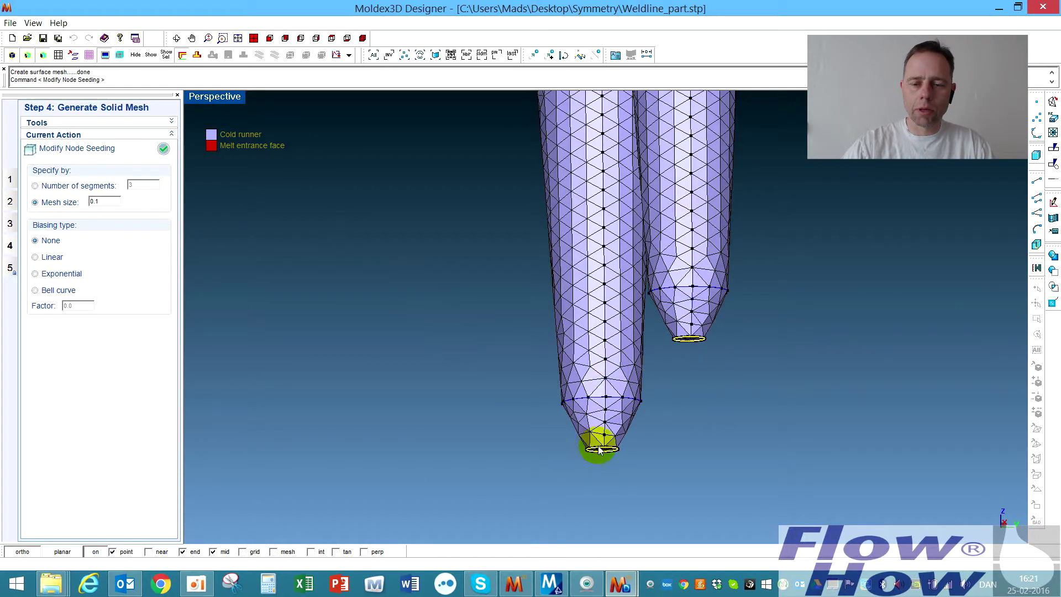
{"action": "scroll", "coordinate": [613, 453], "scroll_direction": "up", "scroll_amount": 5}
{"action": "scroll", "coordinate": [623, 449], "scroll_direction": "up", "scroll_amount": 3}
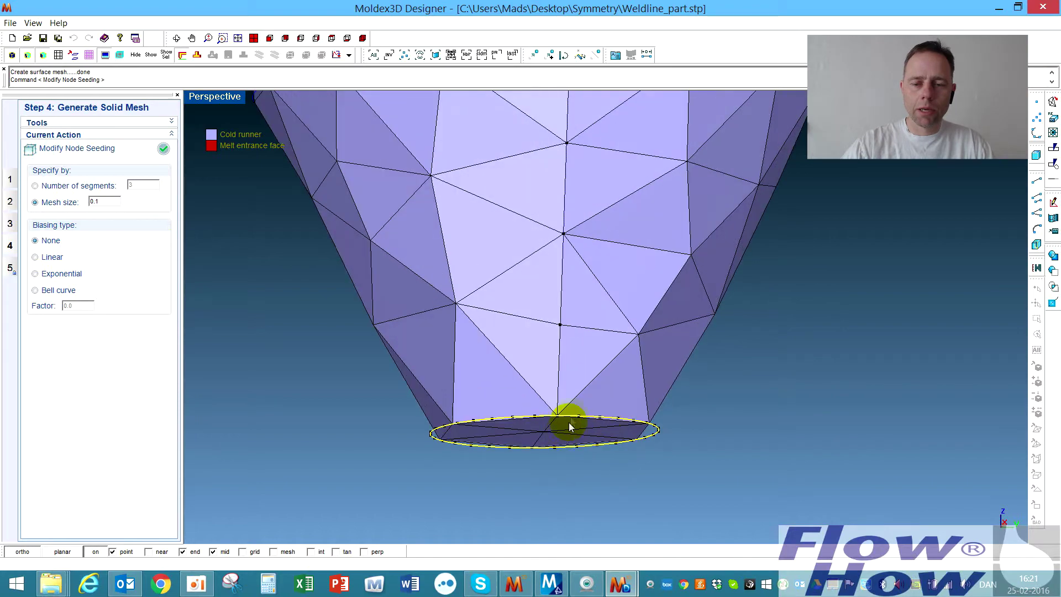
{"action": "scroll", "coordinate": [569, 423], "scroll_direction": "down", "scroll_amount": 5}
{"action": "scroll", "coordinate": [589, 413], "scroll_direction": "down", "scroll_amount": 4}
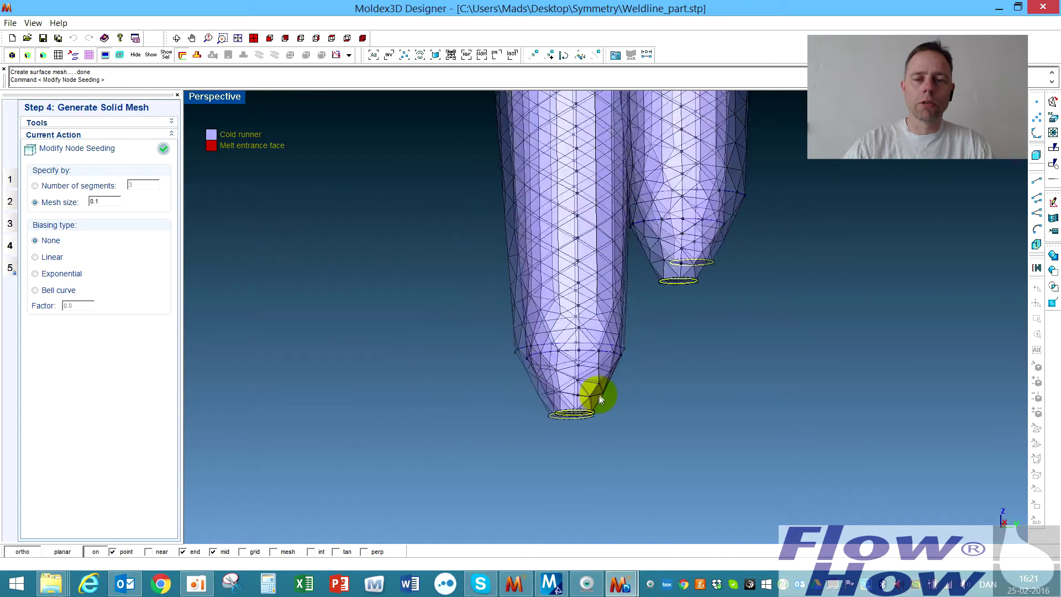
{"action": "middle_click_drag", "start_coordinate": [703, 305], "coordinate": [725, 316]}
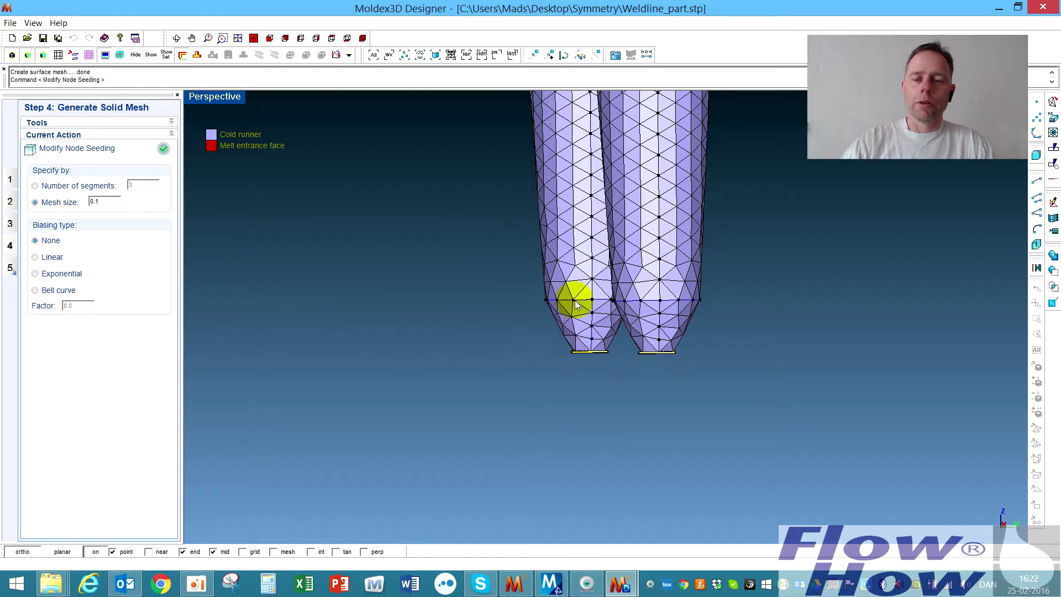
Step: Box-select both runners' taper-start ring edges and seed them at 0.35 mesh size (12 segments)
{"action": "middle_click_drag", "start_coordinate": [505, 276], "coordinate": [510, 271]}
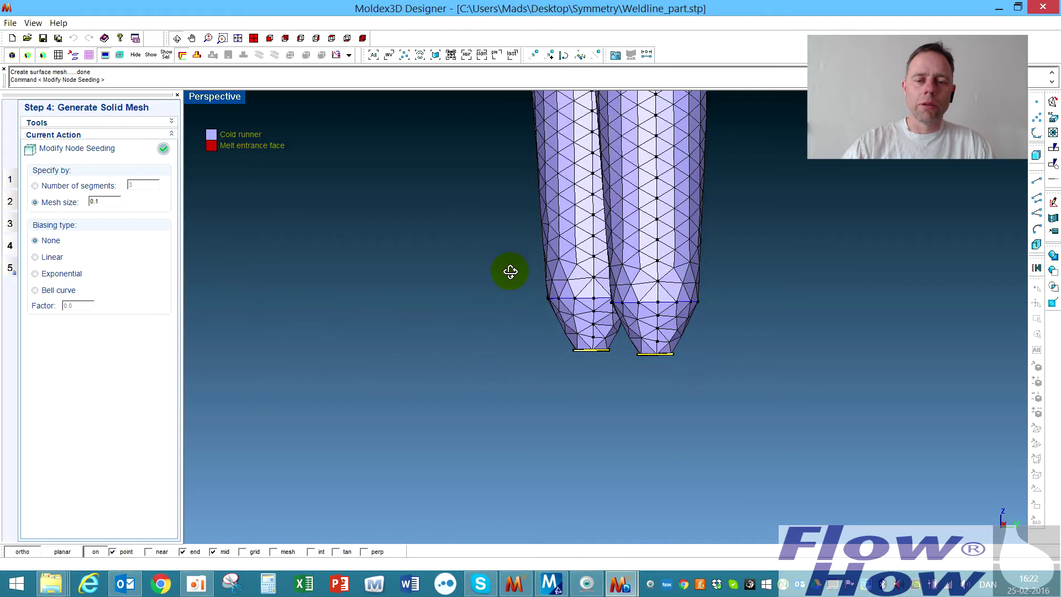
{"action": "middle_click_drag", "start_coordinate": [495, 314], "coordinate": [528, 304]}
{"action": "left_click_drag", "start_coordinate": [500, 321], "coordinate": [758, 274]}
{"action": "middle_click_drag", "start_coordinate": [584, 319], "coordinate": [611, 272]}
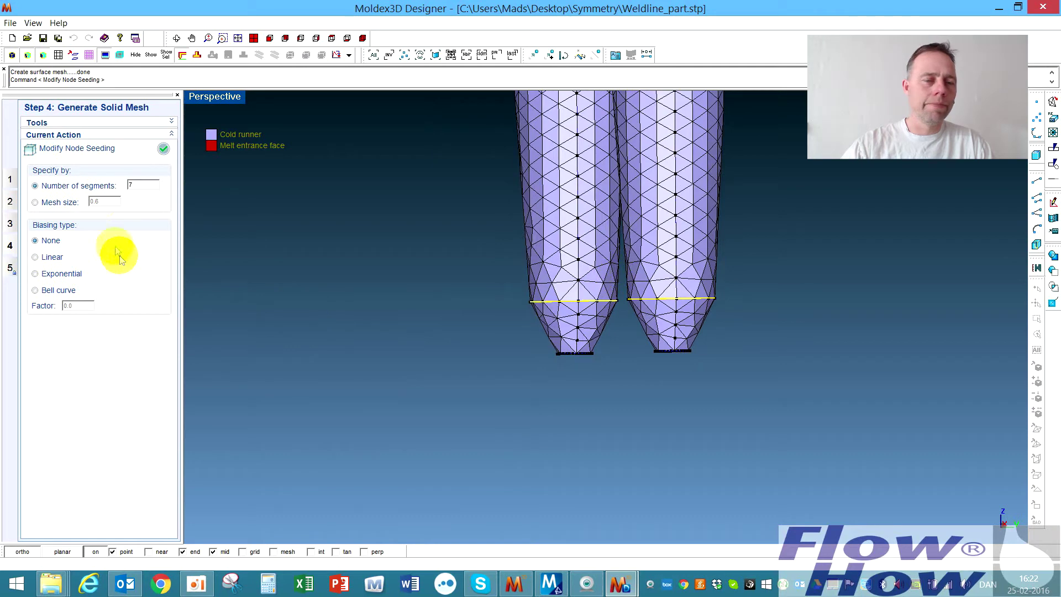
{"action": "left_click", "coordinate": [71, 202]}
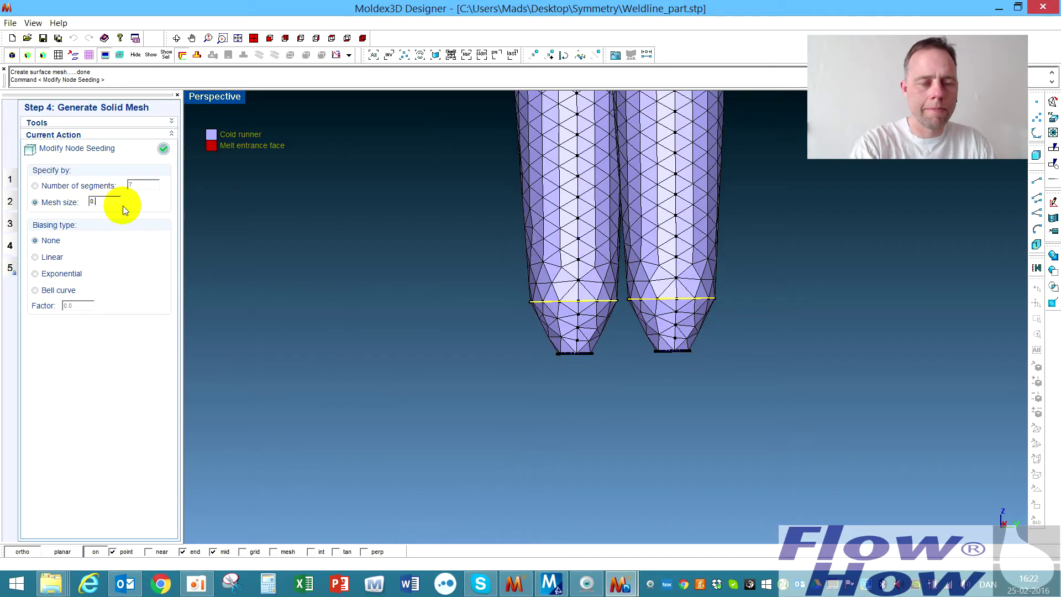
{"action": "type", "text": "3"}
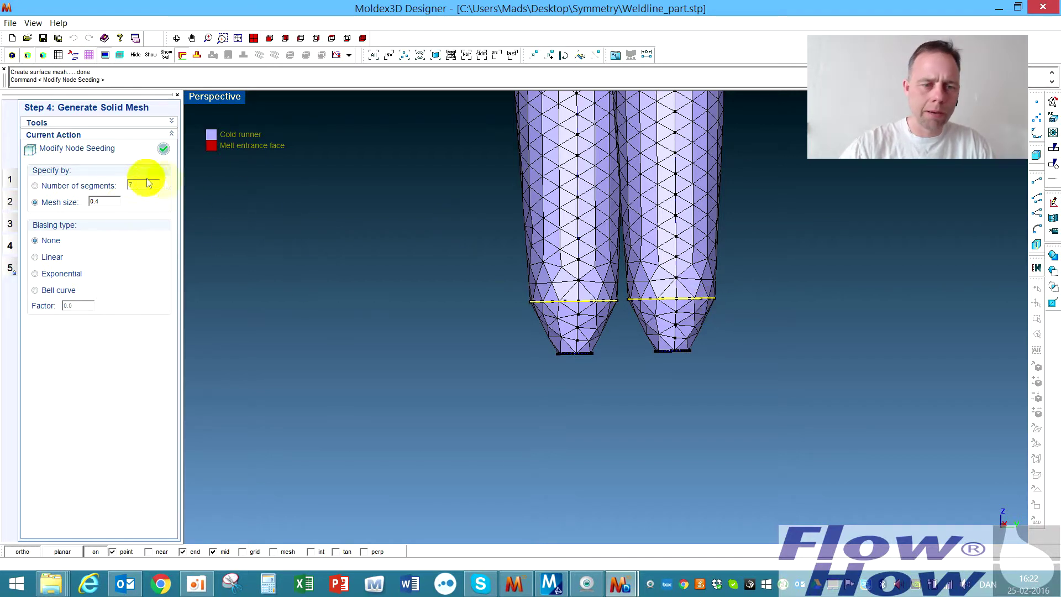
{"action": "type", "text": ".35"}
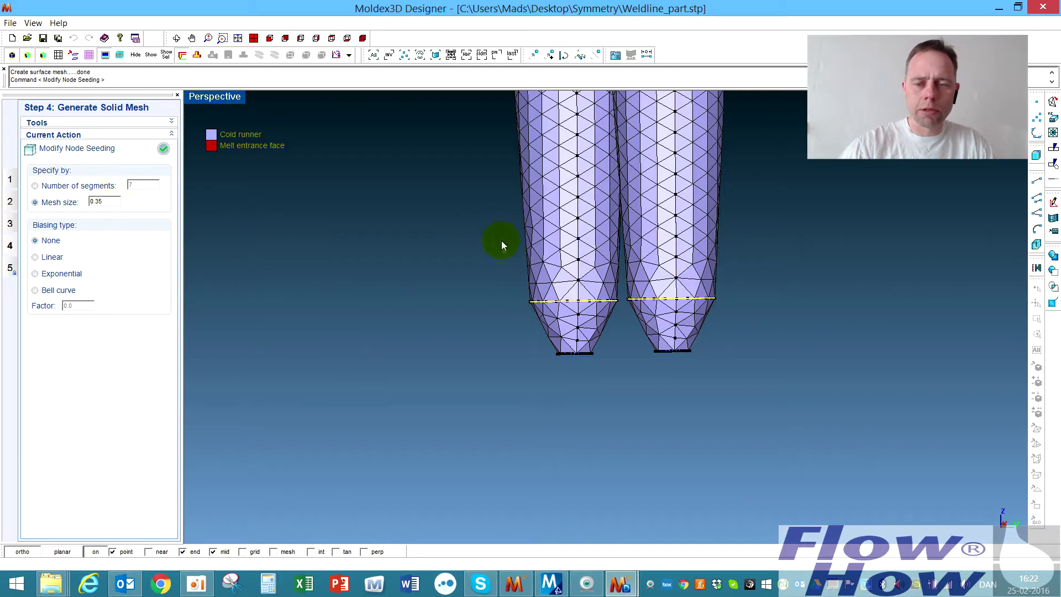
{"action": "middle_click_drag", "start_coordinate": [606, 299], "coordinate": [616, 278]}
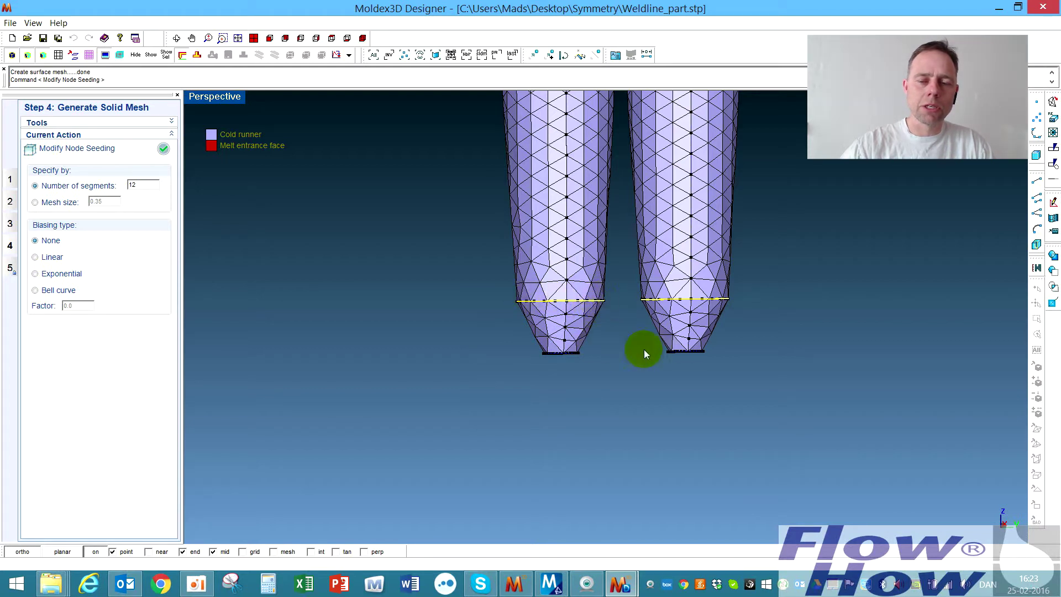
Step: Select the lengthwise edges along both runner tapers and set them to 10 segments
{"action": "left_click_drag", "start_coordinate": [767, 310], "coordinate": [472, 330]}
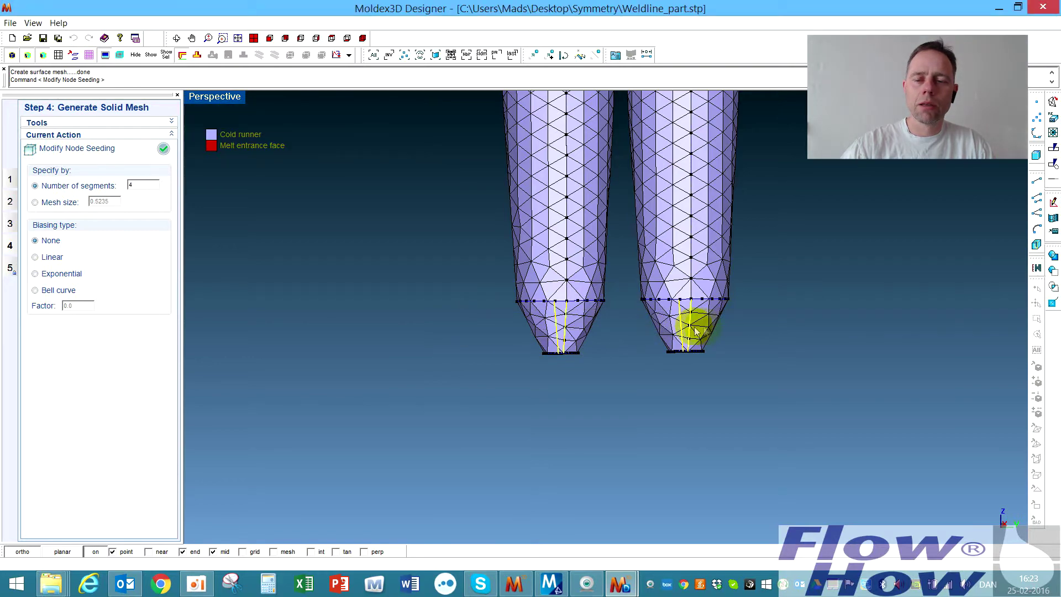
{"action": "middle_click_drag", "start_coordinate": [631, 287], "coordinate": [727, 324]}
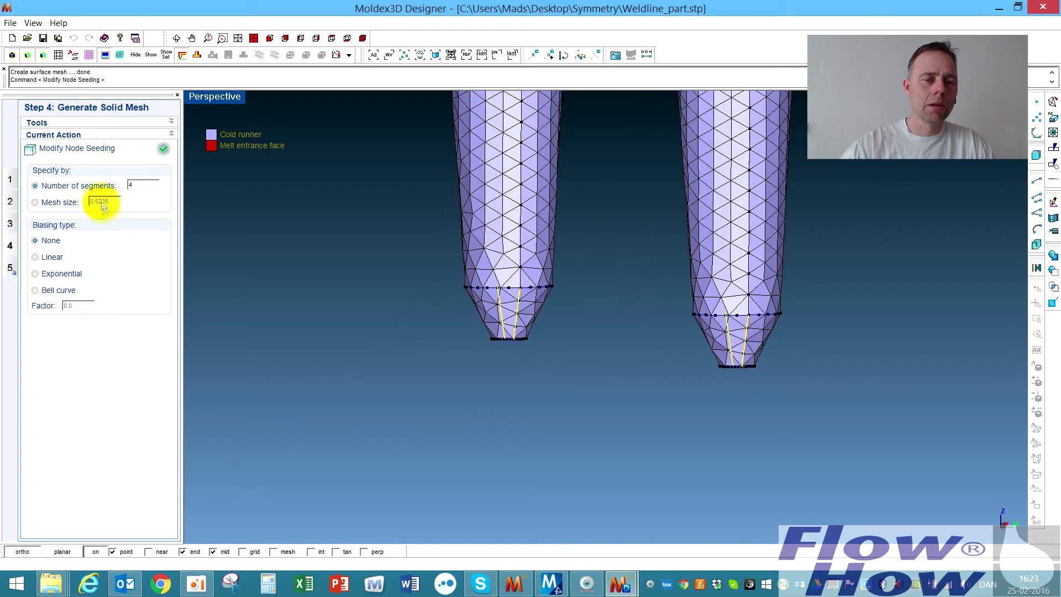
{"action": "double_click", "coordinate": [129, 187]}
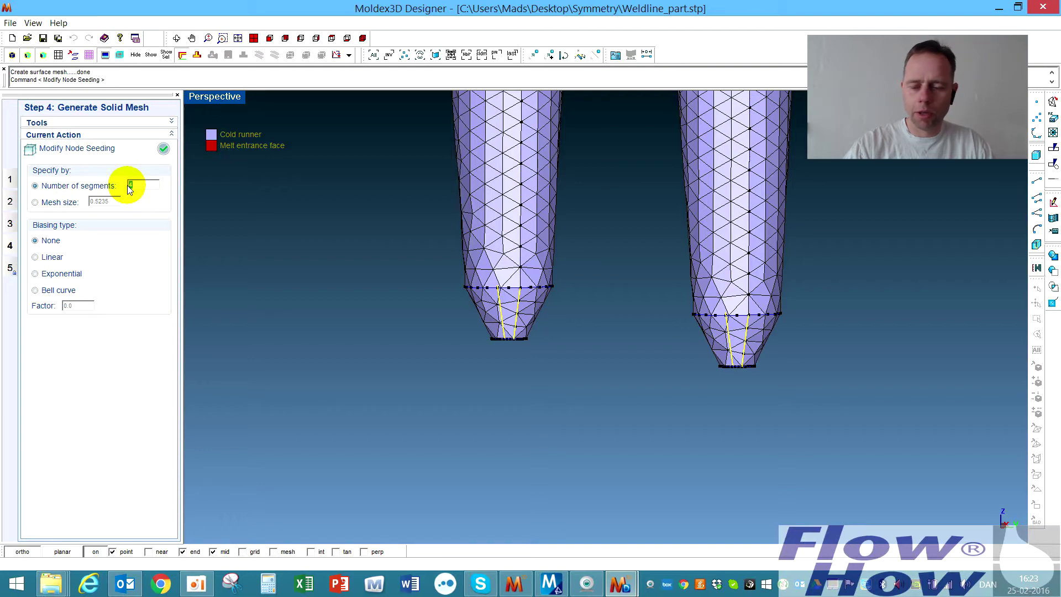
{"action": "type", "text": "10"}
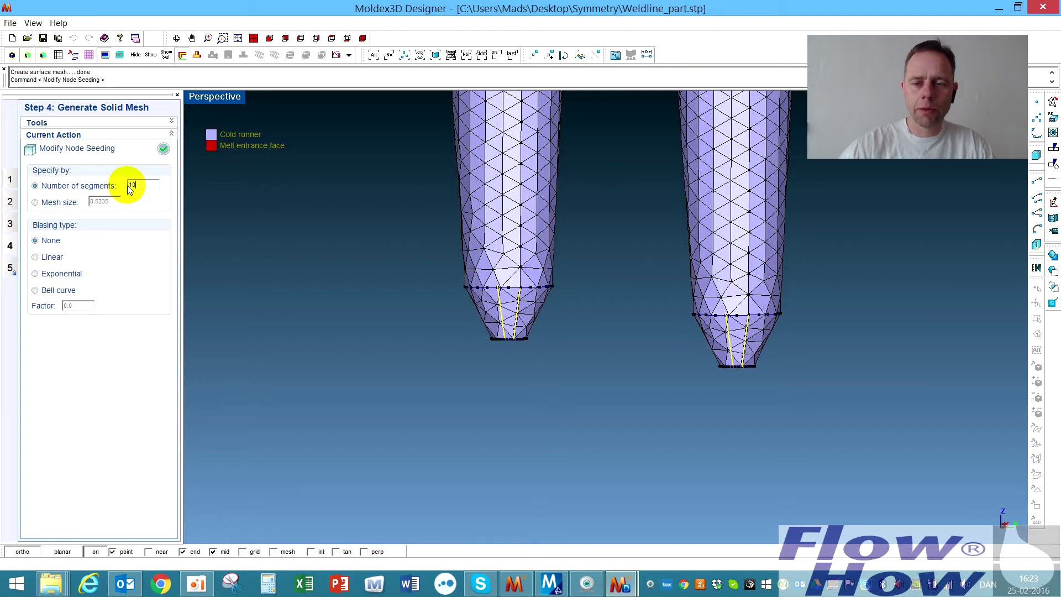
{"action": "left_click", "coordinate": [632, 223]}
{"action": "scroll", "coordinate": [774, 359], "scroll_direction": "up", "scroll_amount": 5}
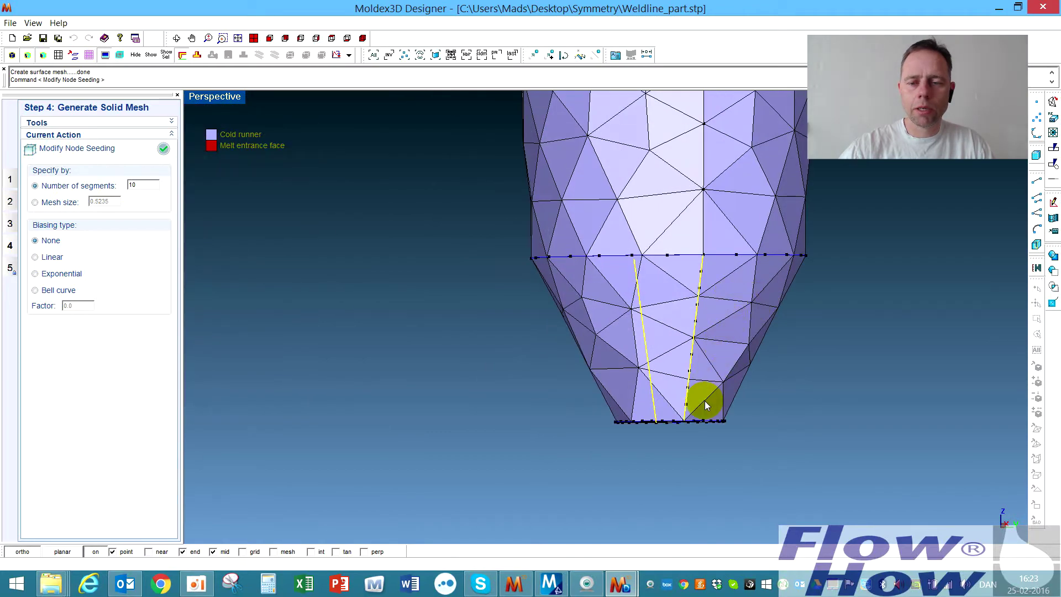
{"action": "scroll", "coordinate": [706, 405], "scroll_direction": "down", "scroll_amount": 5}
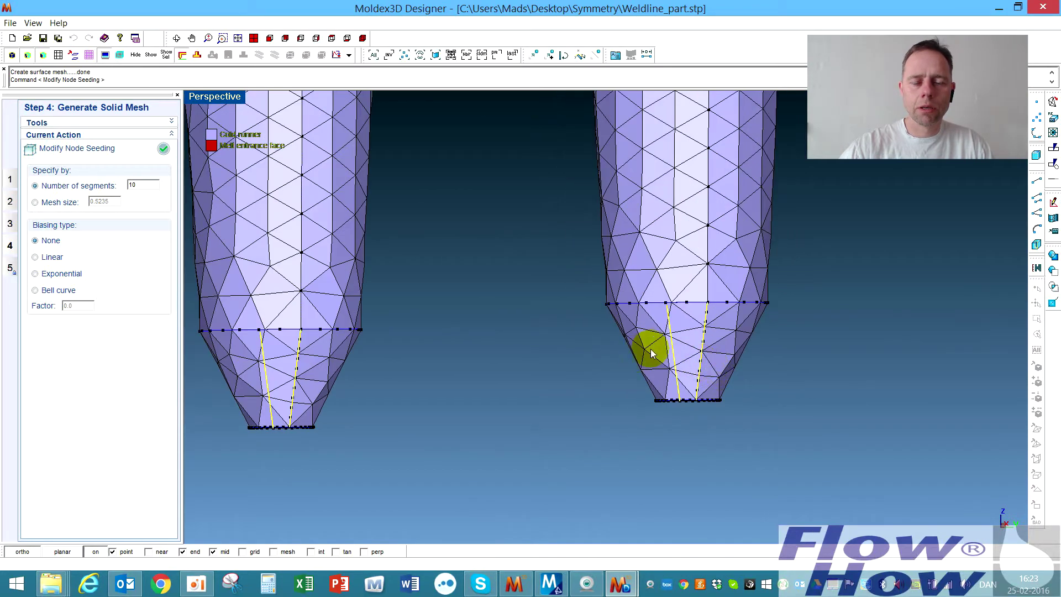
{"action": "scroll", "coordinate": [666, 347], "scroll_direction": "up", "scroll_amount": 1}
{"action": "scroll", "coordinate": [666, 347], "scroll_direction": "up", "scroll_amount": 1}
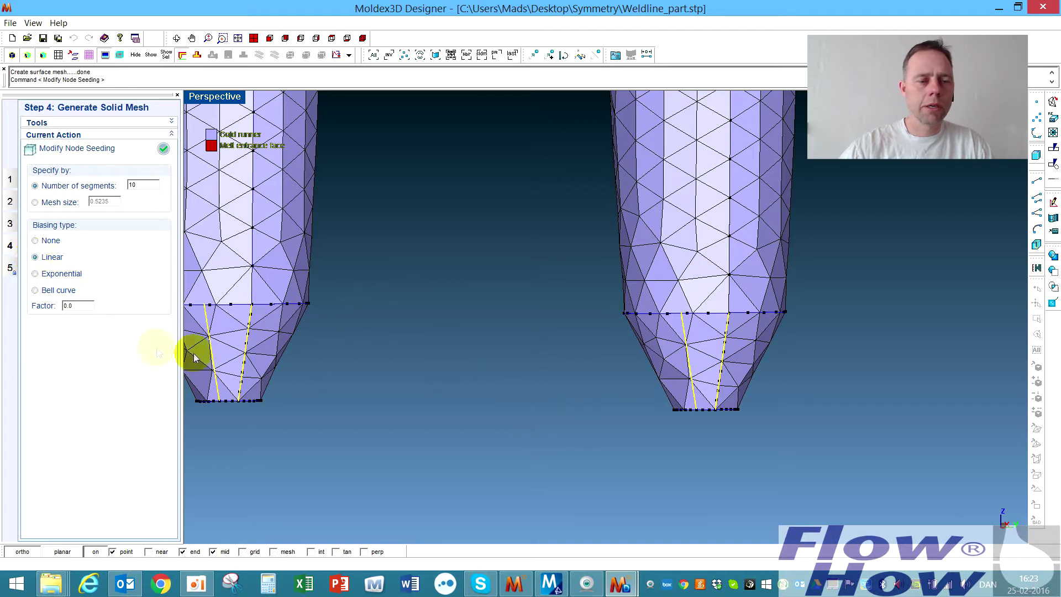
Step: Apply a linear bias factor of 1.5 and 8 segments to the taper edges
{"action": "left_click", "coordinate": [72, 307]}
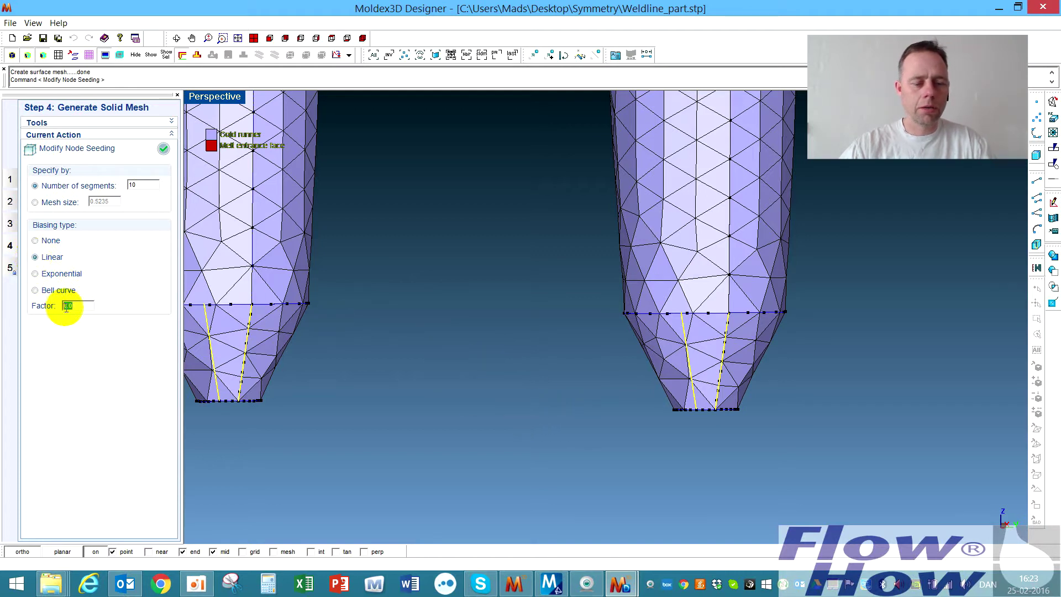
{"action": "type", "text": "2"}
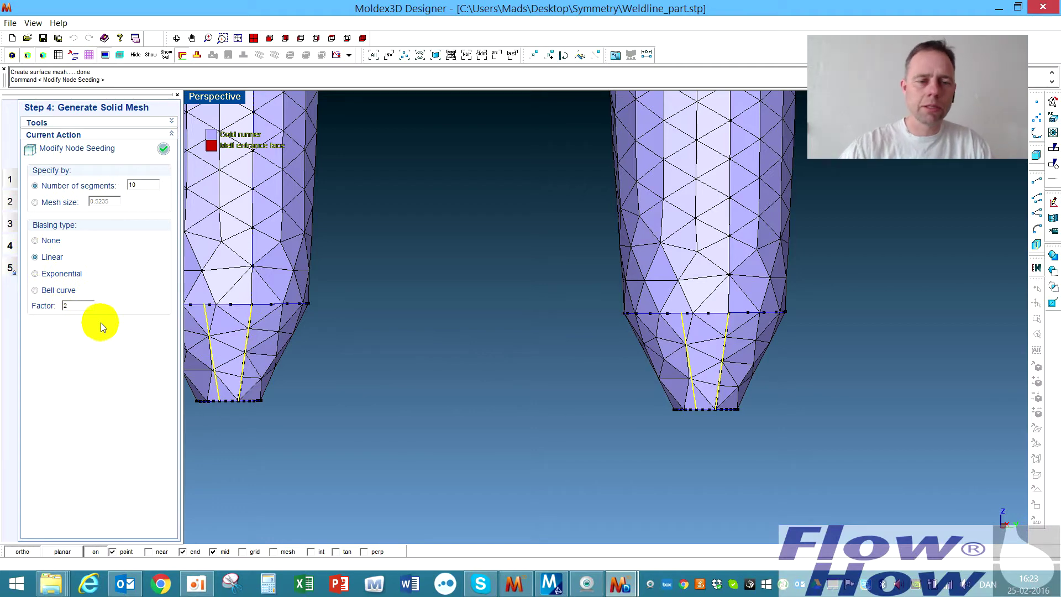
{"action": "scroll", "coordinate": [712, 414], "scroll_direction": "up", "scroll_amount": 6}
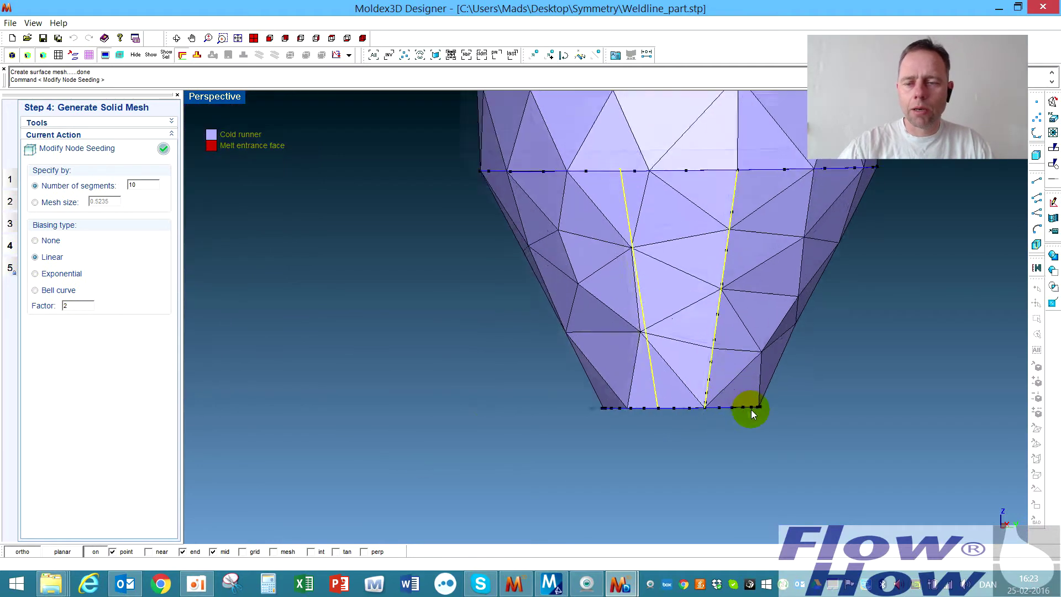
{"action": "scroll", "coordinate": [721, 400], "scroll_direction": "up", "scroll_amount": 2}
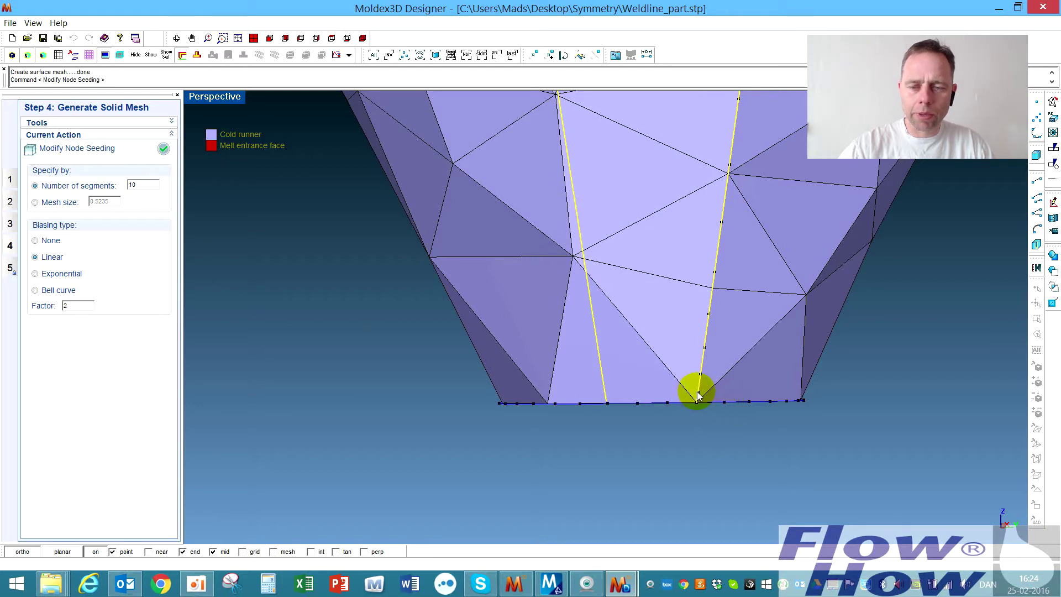
{"action": "double_click", "coordinate": [93, 303]}
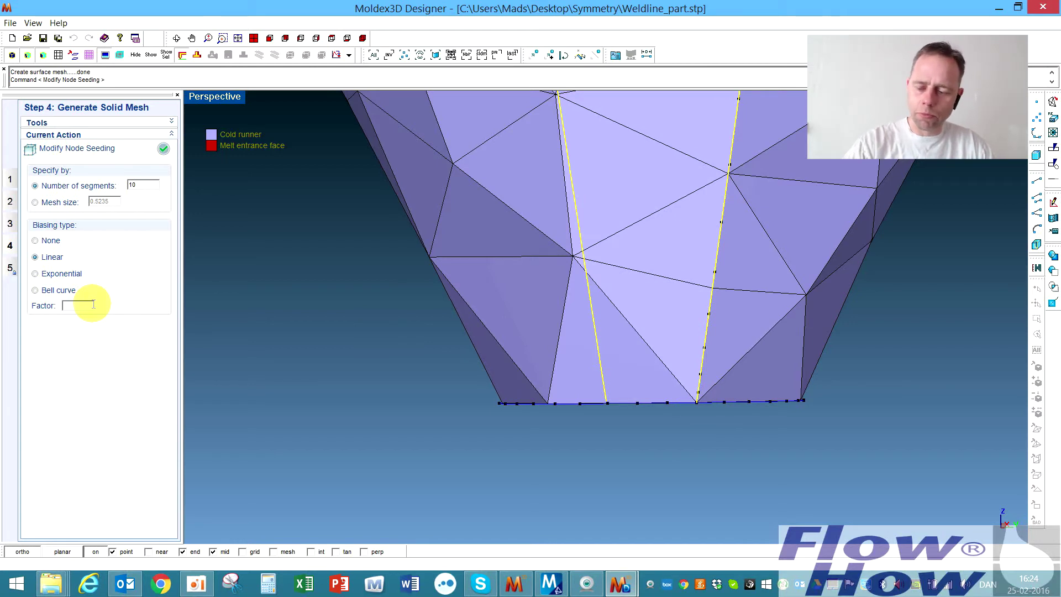
{"action": "type", "text": "1.5"}
{"action": "key", "text": "Return"}
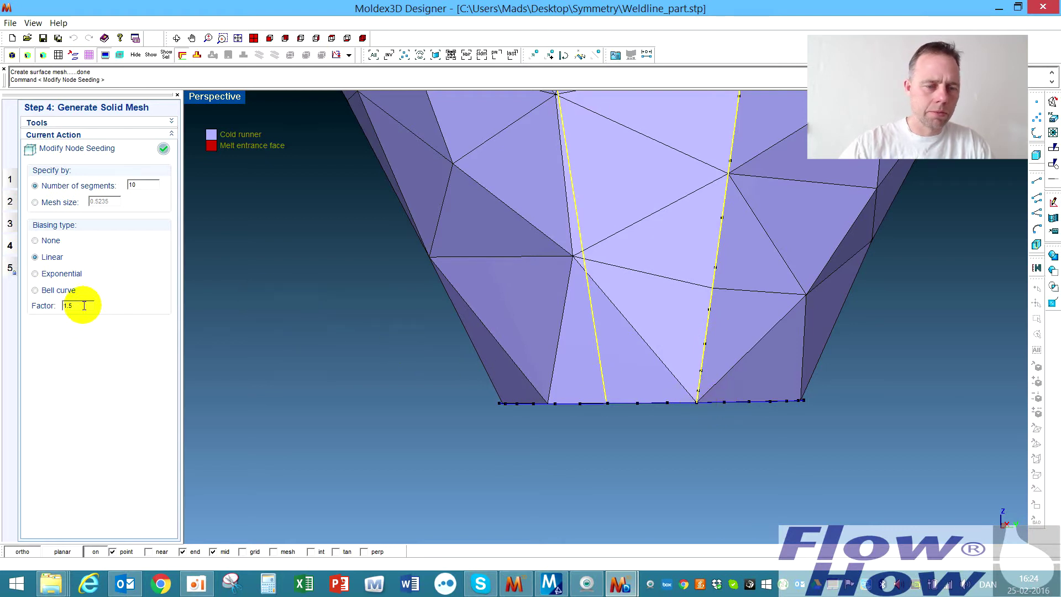
{"action": "type", "text": "5"}
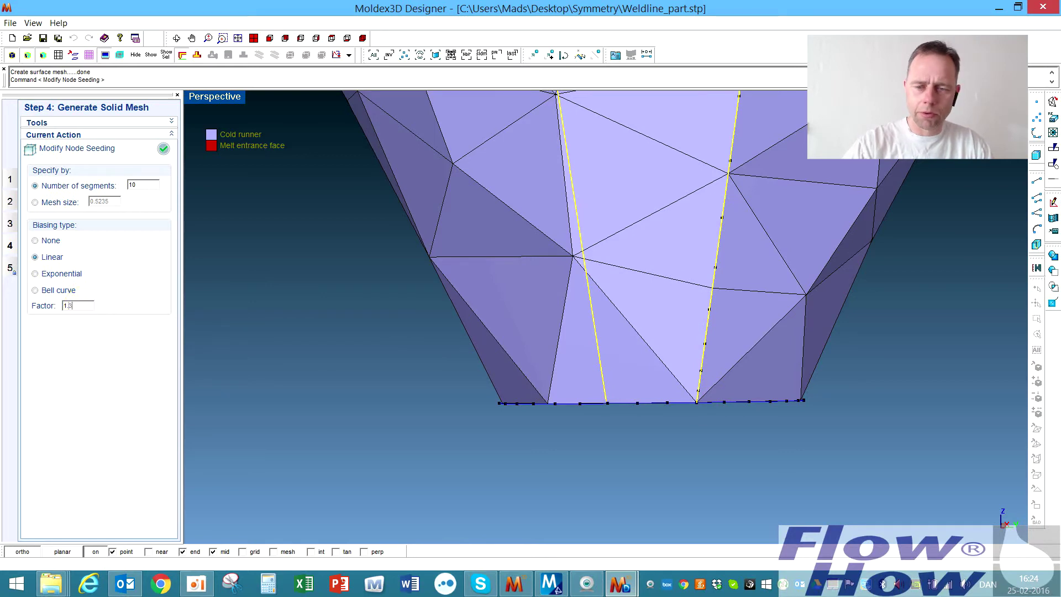
{"action": "left_click", "coordinate": [84, 306]}
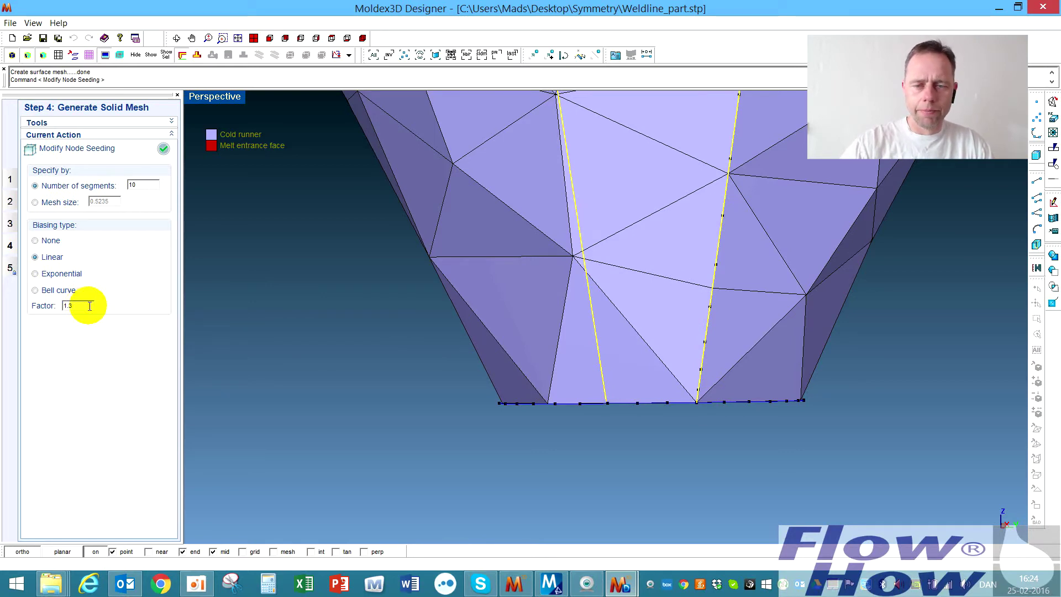
{"action": "left_click_drag", "start_coordinate": [148, 186], "coordinate": [113, 187]}
{"action": "type", "text": "8"}
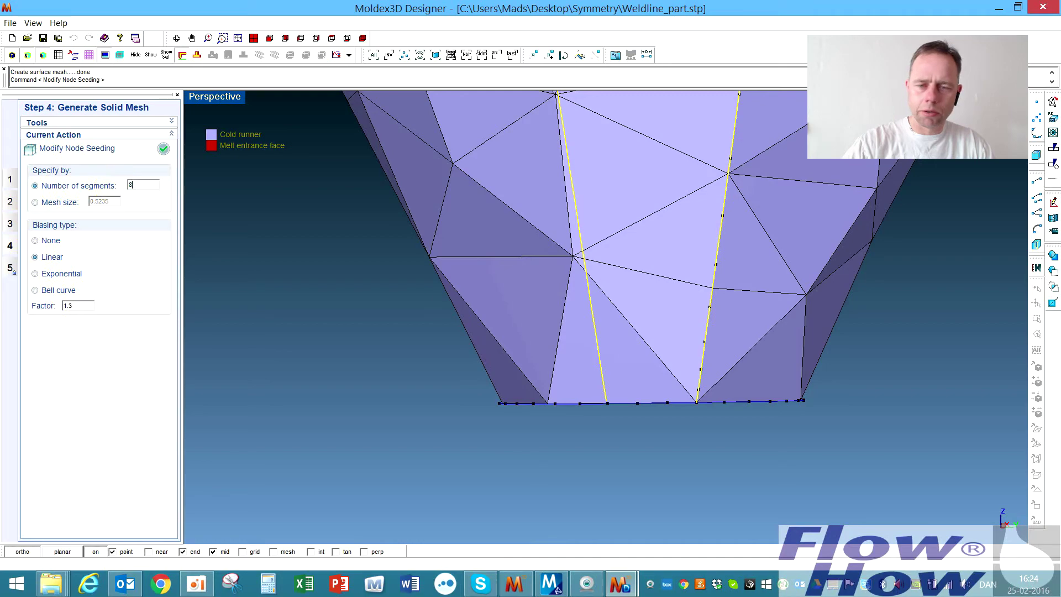
{"action": "key", "text": "Return"}
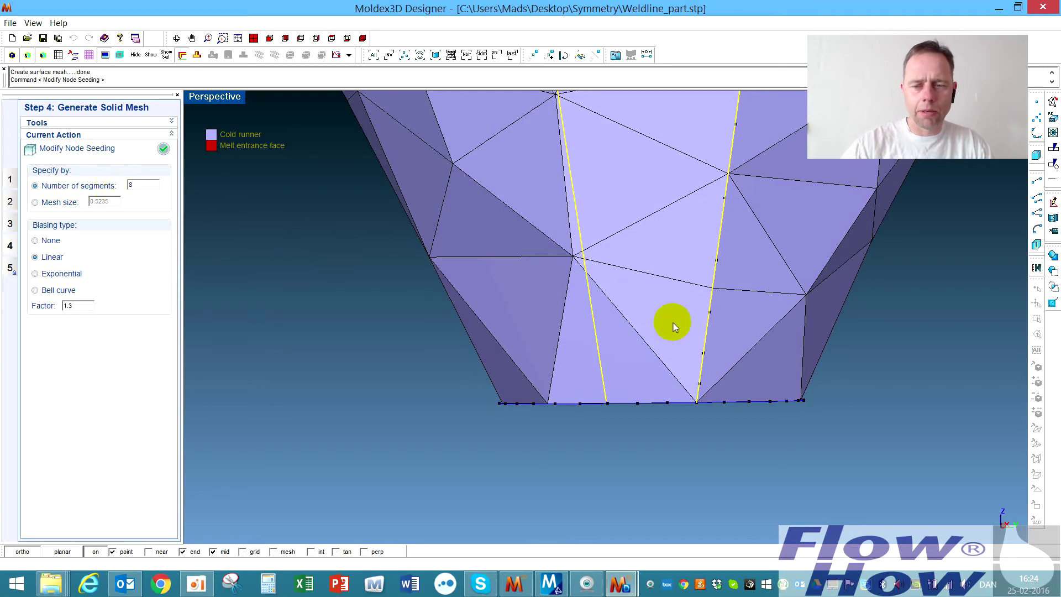
Step: Adjust the gate-tip segment count, inspect the cone from several angles, and apply the node seeding
{"action": "middle_click_drag", "start_coordinate": [773, 321], "coordinate": [821, 287]}
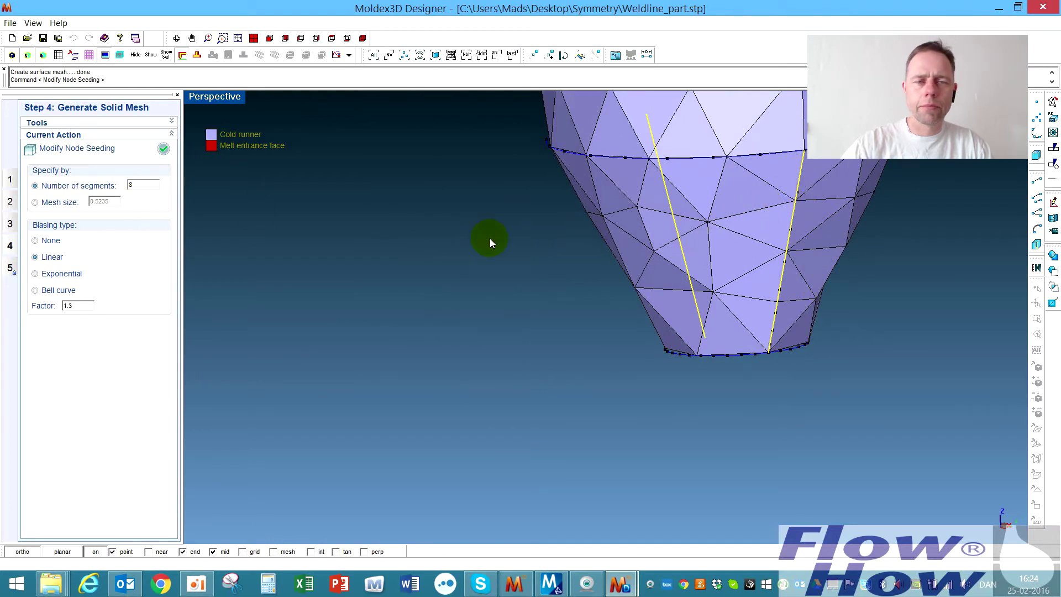
{"action": "double_click", "coordinate": [129, 184]}
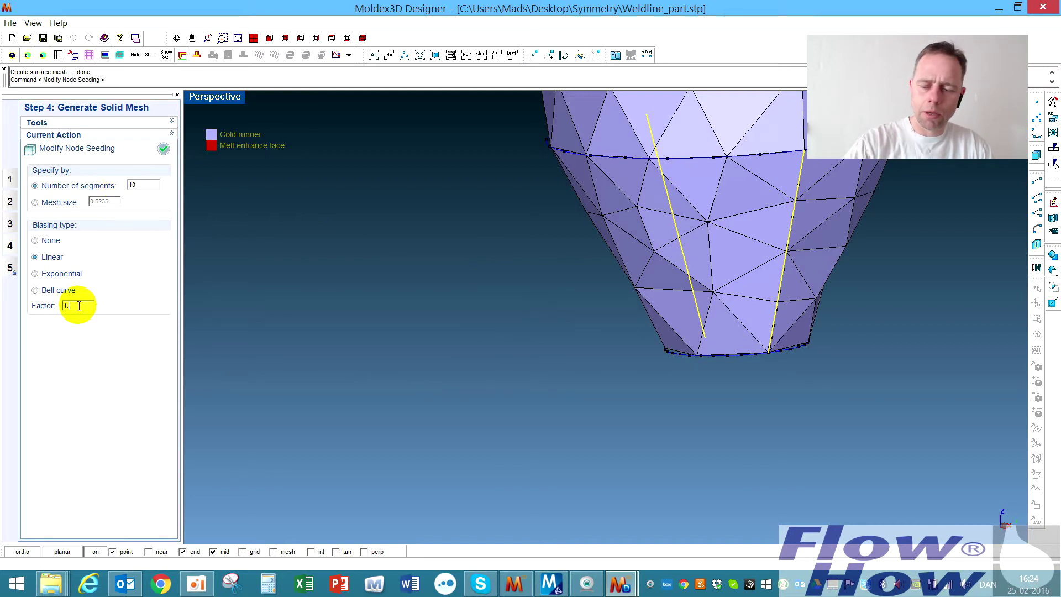
{"action": "type", "text": "1"}
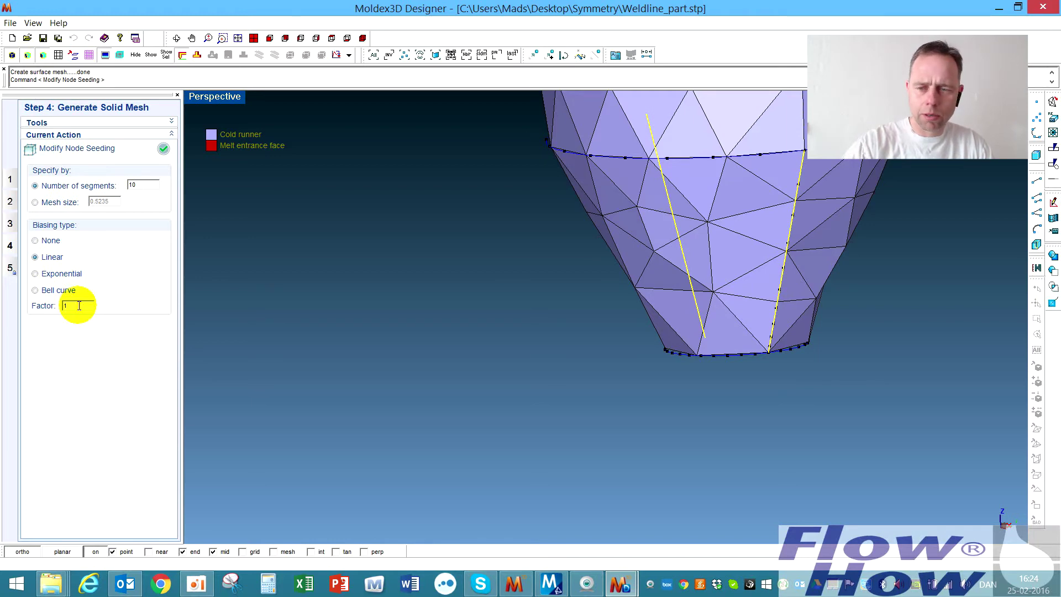
{"action": "left_click", "coordinate": [293, 348]}
{"action": "middle_click_drag", "start_coordinate": [778, 264], "coordinate": [644, 291]}
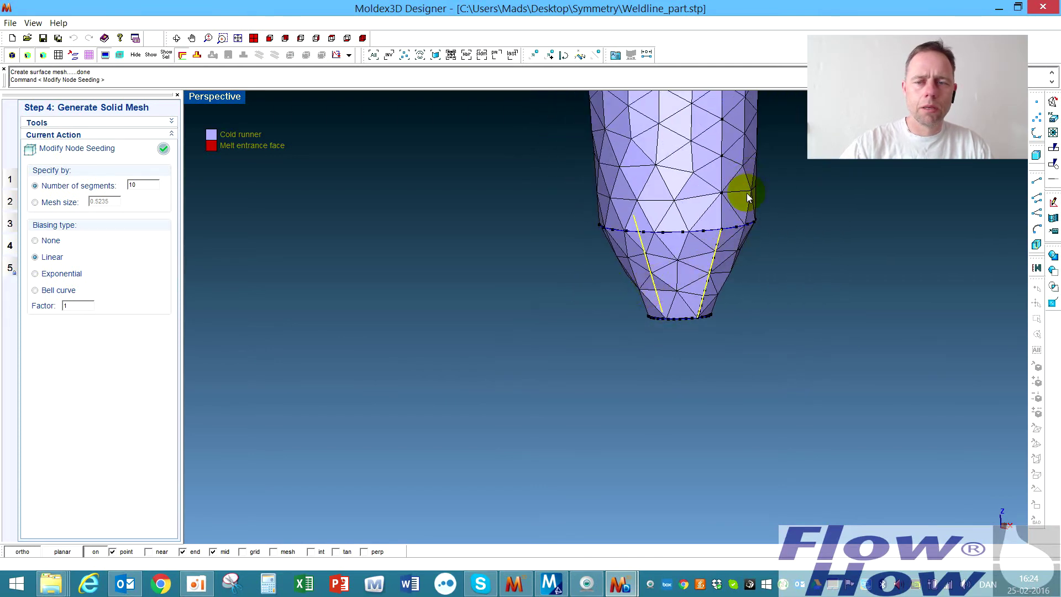
{"action": "middle_click_drag", "start_coordinate": [740, 190], "coordinate": [752, 189]}
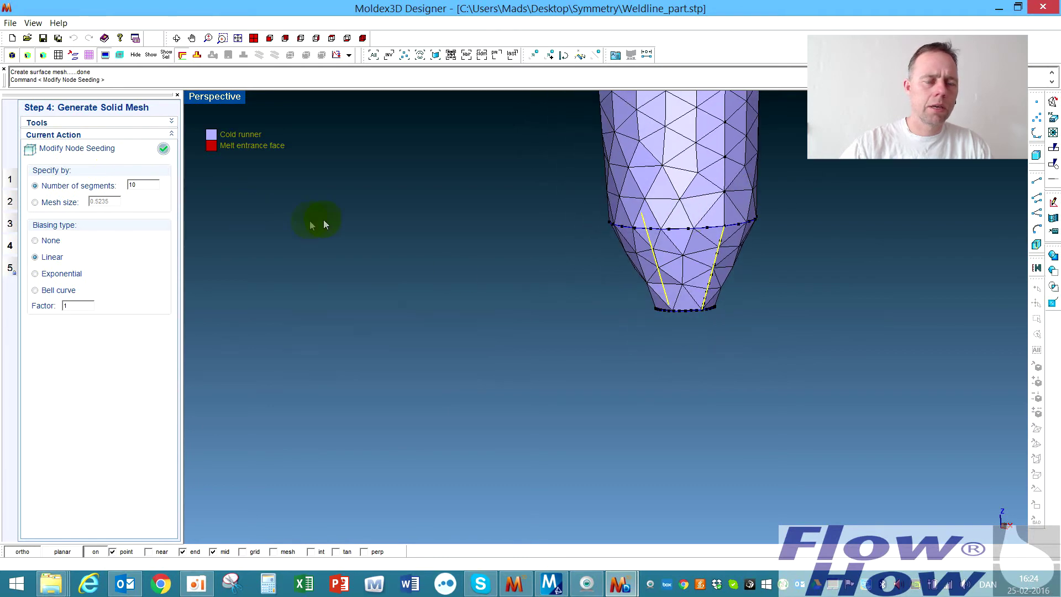
{"action": "middle_click_drag", "start_coordinate": [324, 224], "coordinate": [422, 286]}
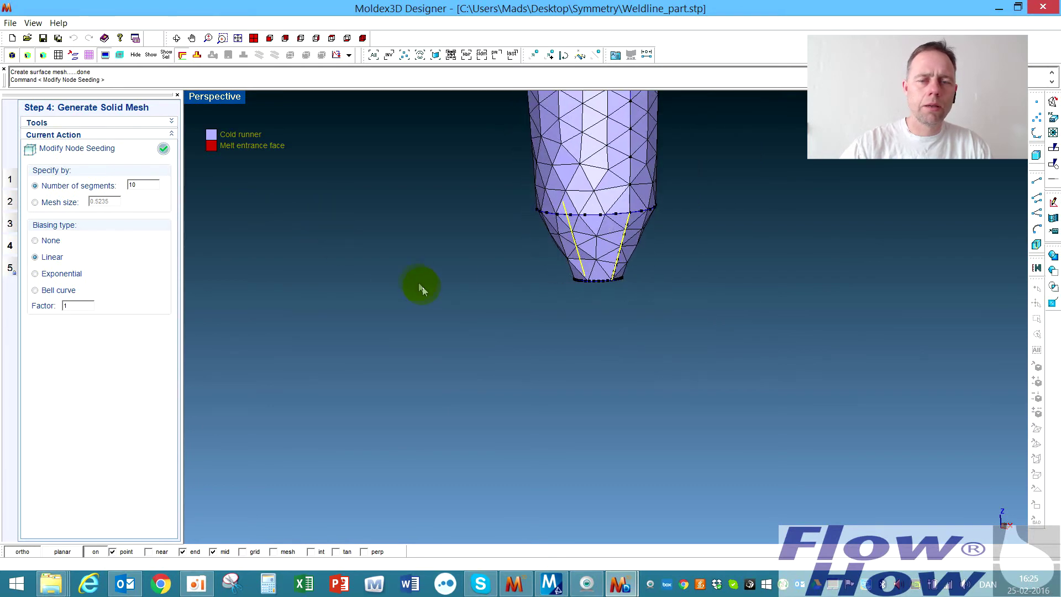
{"action": "left_click", "coordinate": [164, 149]}
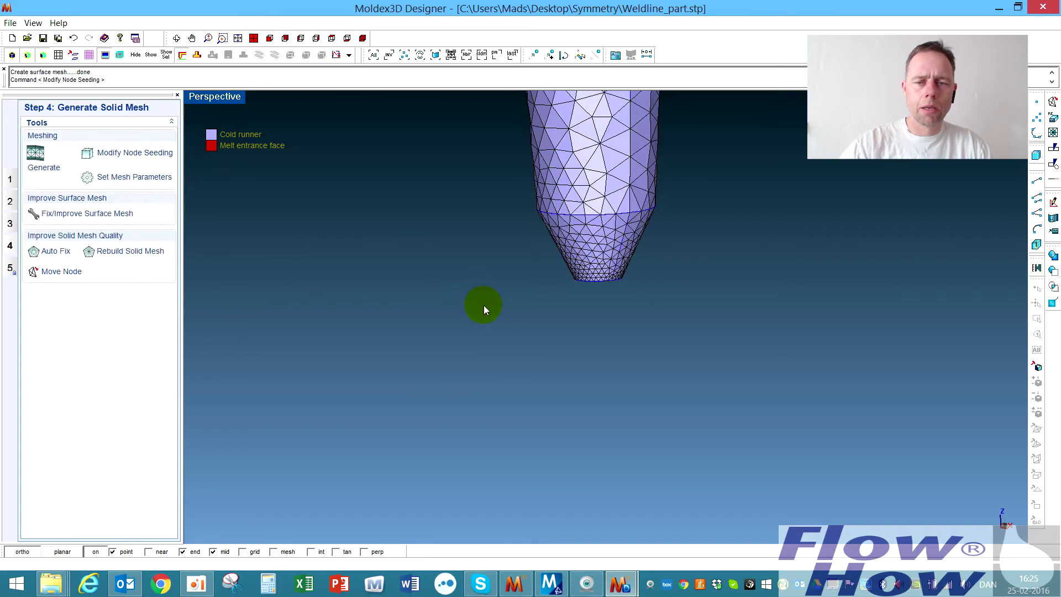
{"action": "left_click_drag", "start_coordinate": [622, 258], "coordinate": [625, 283]}
{"action": "middle_click_drag", "start_coordinate": [625, 283], "coordinate": [739, 185]}
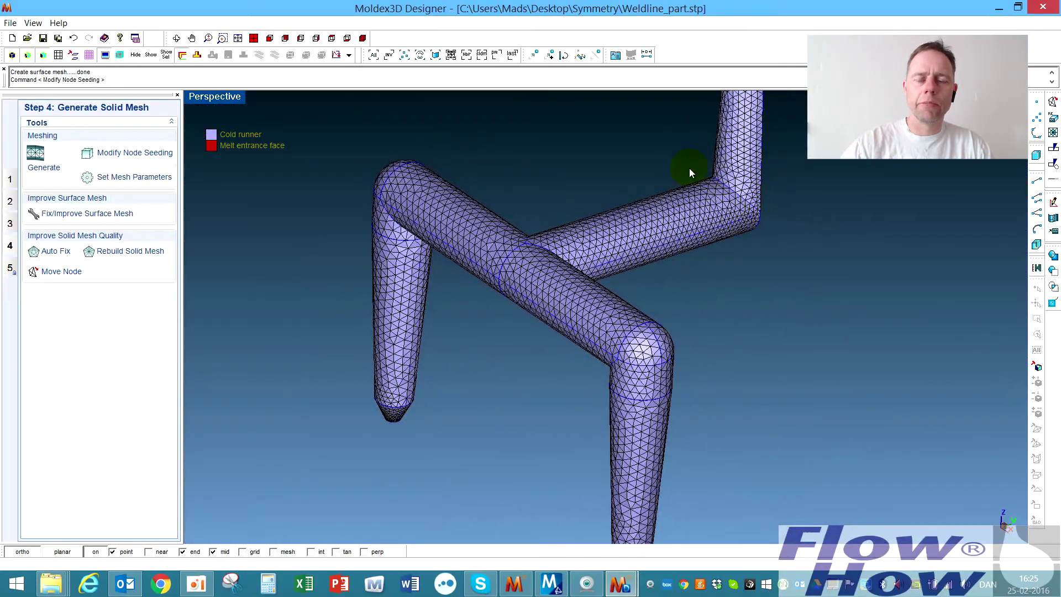
{"action": "middle_click_drag", "start_coordinate": [703, 274], "coordinate": [643, 389]}
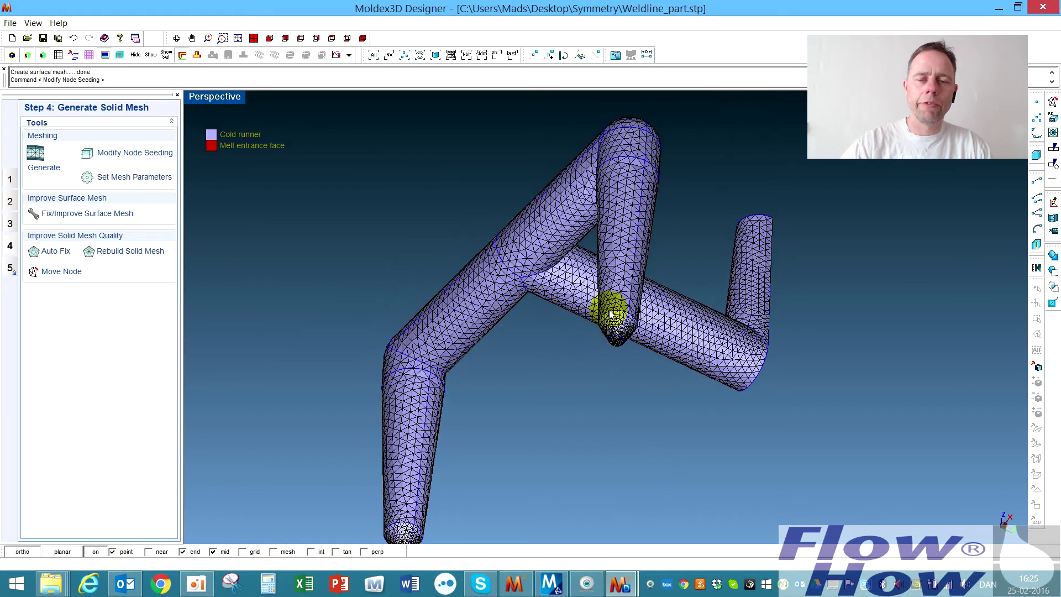
{"action": "middle_click_drag", "start_coordinate": [687, 254], "coordinate": [709, 148]}
{"action": "middle_click_drag", "start_coordinate": [671, 266], "coordinate": [632, 291]}
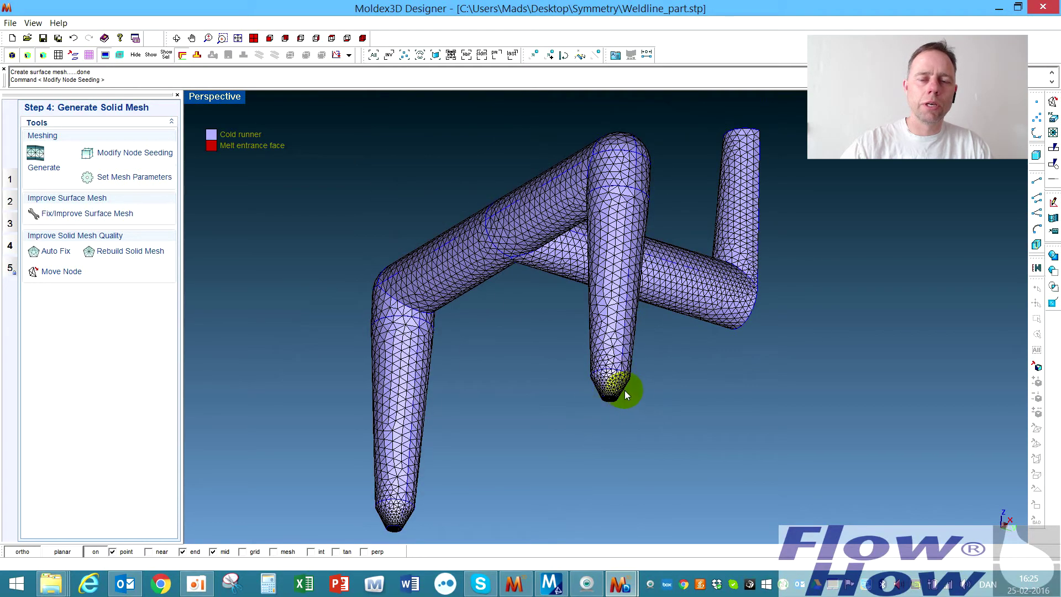
{"action": "middle_click_drag", "start_coordinate": [596, 339], "coordinate": [628, 372]}
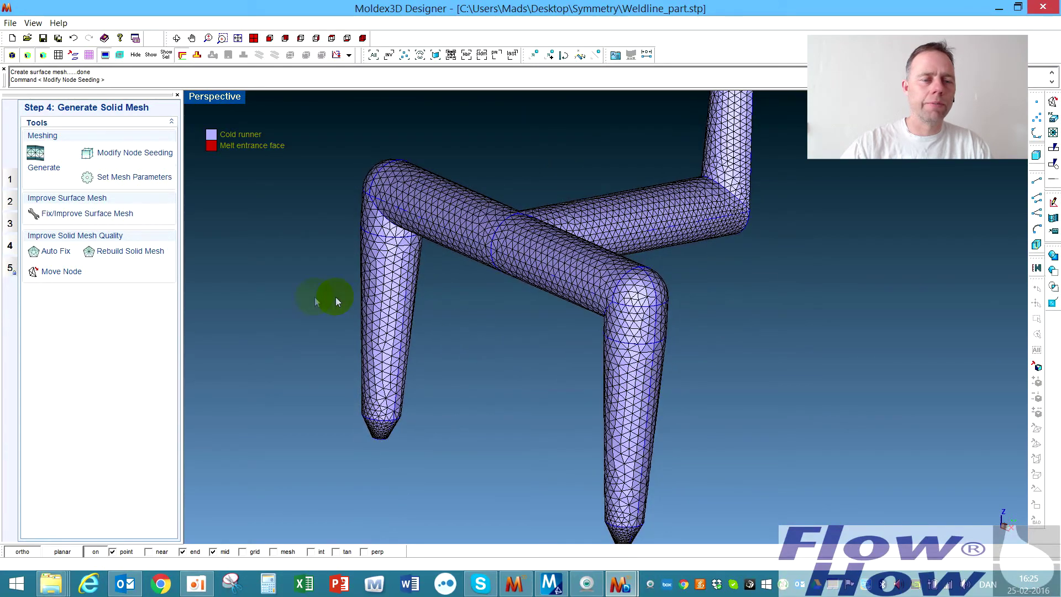
{"action": "middle_click_drag", "start_coordinate": [457, 338], "coordinate": [453, 232]}
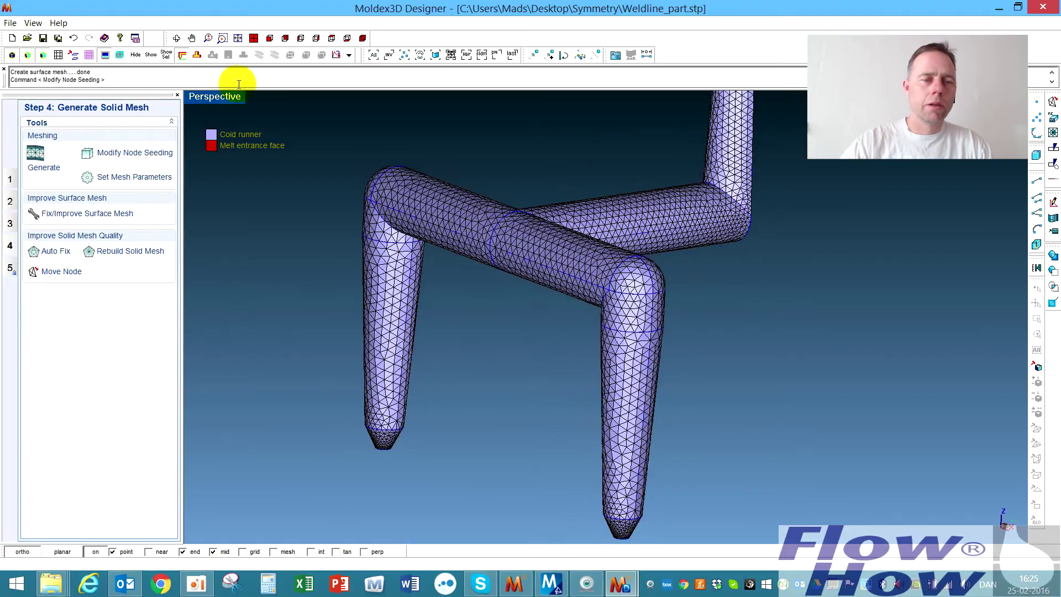
Step: Show the cavity plate with the runner and build solid meshes for both
{"action": "left_click", "coordinate": [197, 54]}
{"action": "middle_click_drag", "start_coordinate": [494, 307], "coordinate": [527, 346]}
{"action": "middle_click_drag", "start_coordinate": [551, 386], "coordinate": [532, 359]}
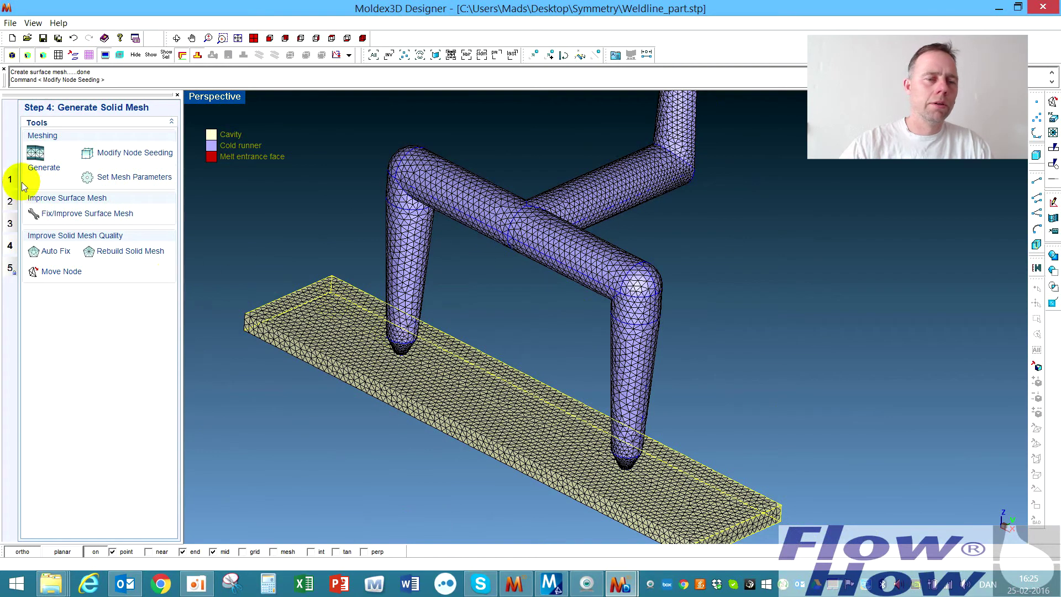
{"action": "left_click", "coordinate": [38, 162]}
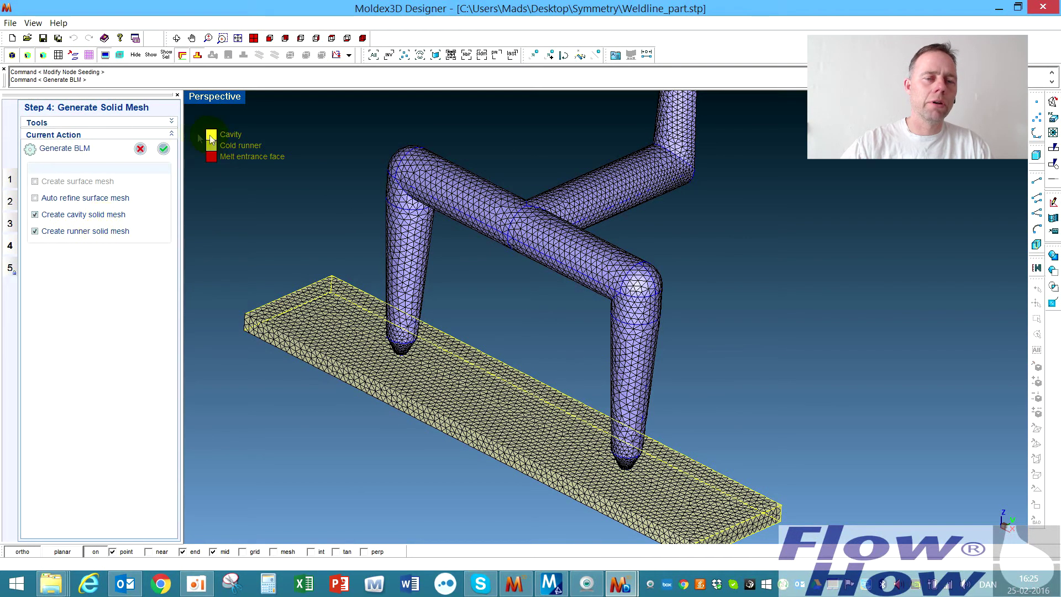
{"action": "key", "text": "Return"}
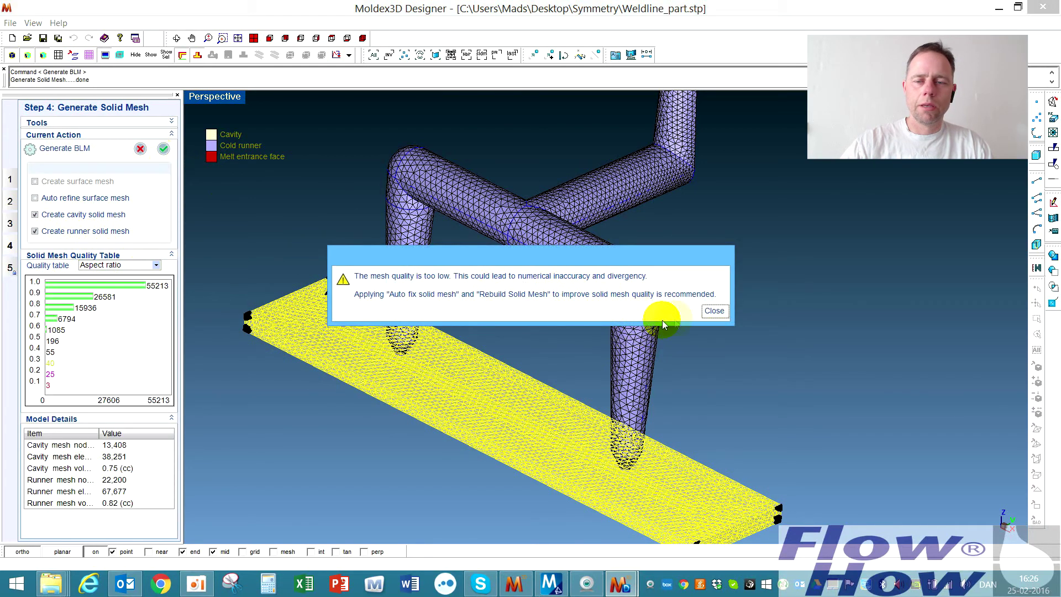
Step: Dismiss the low-quality warning and Auto Fix both plate and runner solid meshes
{"action": "left_click", "coordinate": [713, 311]}
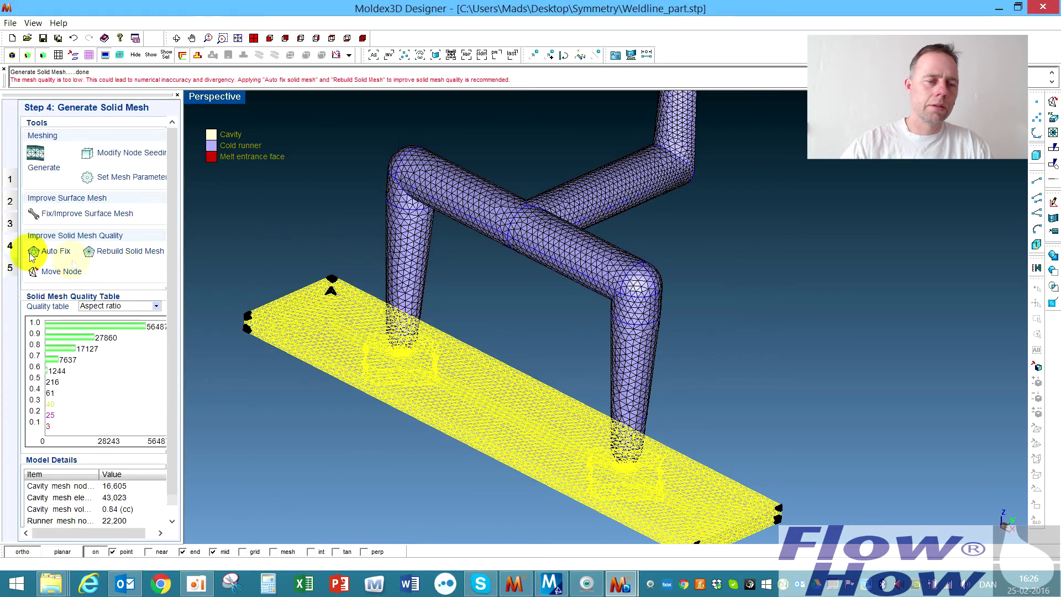
{"action": "left_click", "coordinate": [64, 253]}
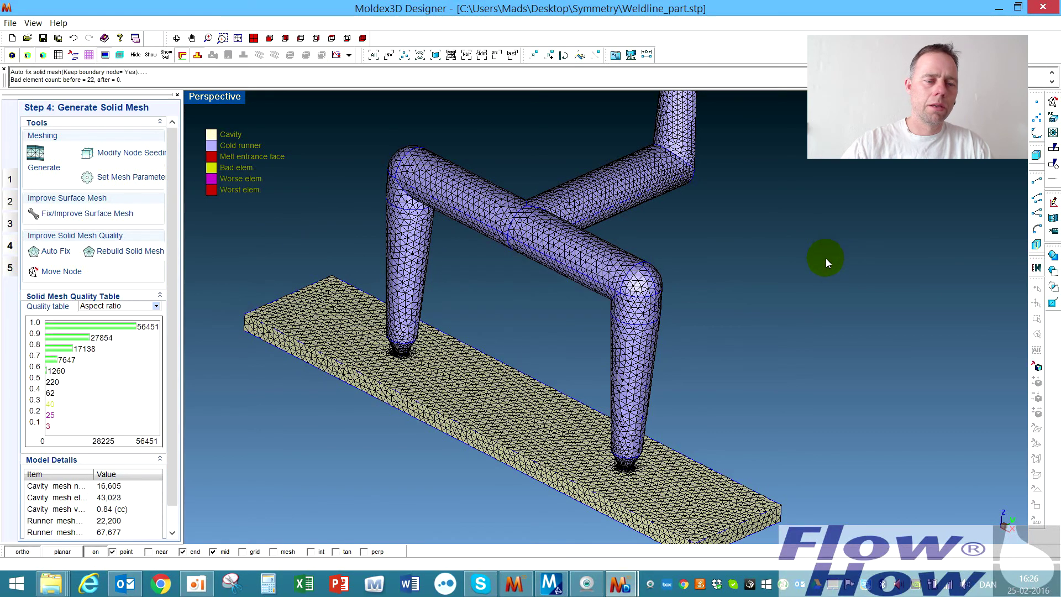
{"action": "left_click_drag", "start_coordinate": [828, 255], "coordinate": [500, 494]}
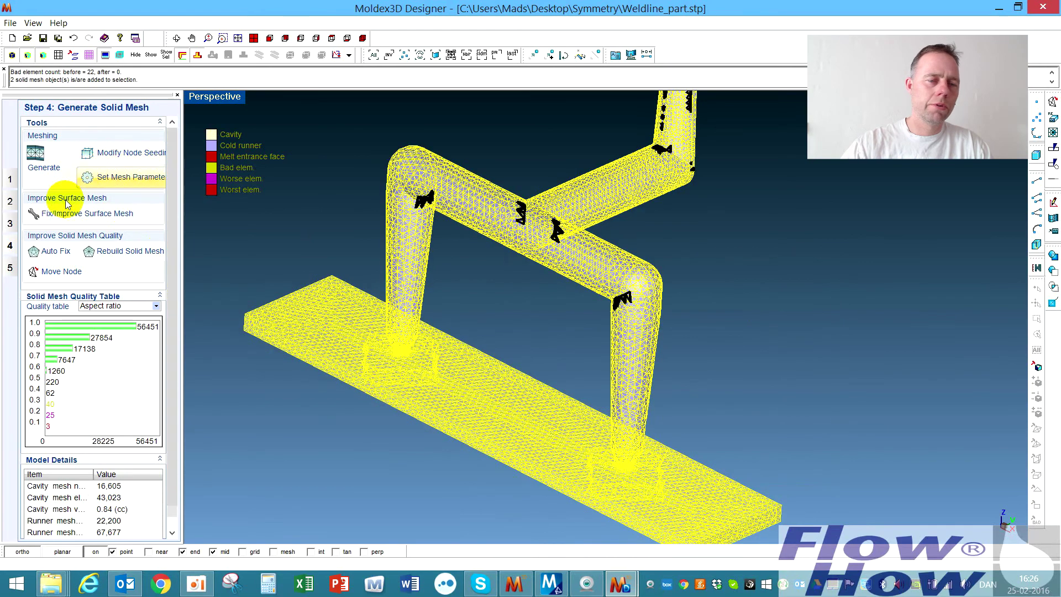
{"action": "left_click", "coordinate": [54, 260]}
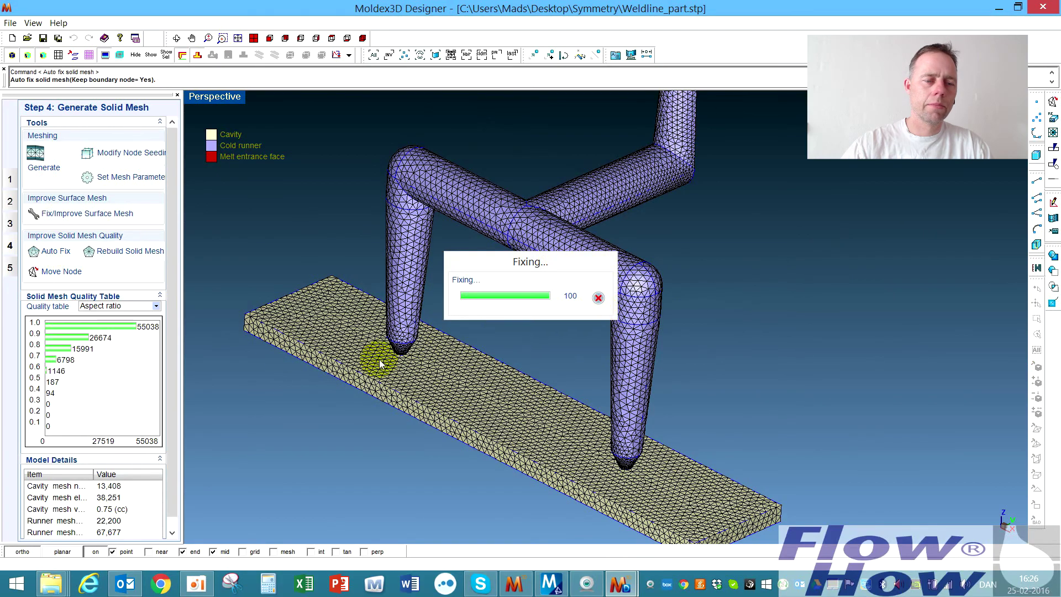
{"action": "middle_click_drag", "start_coordinate": [406, 366], "coordinate": [487, 353]}
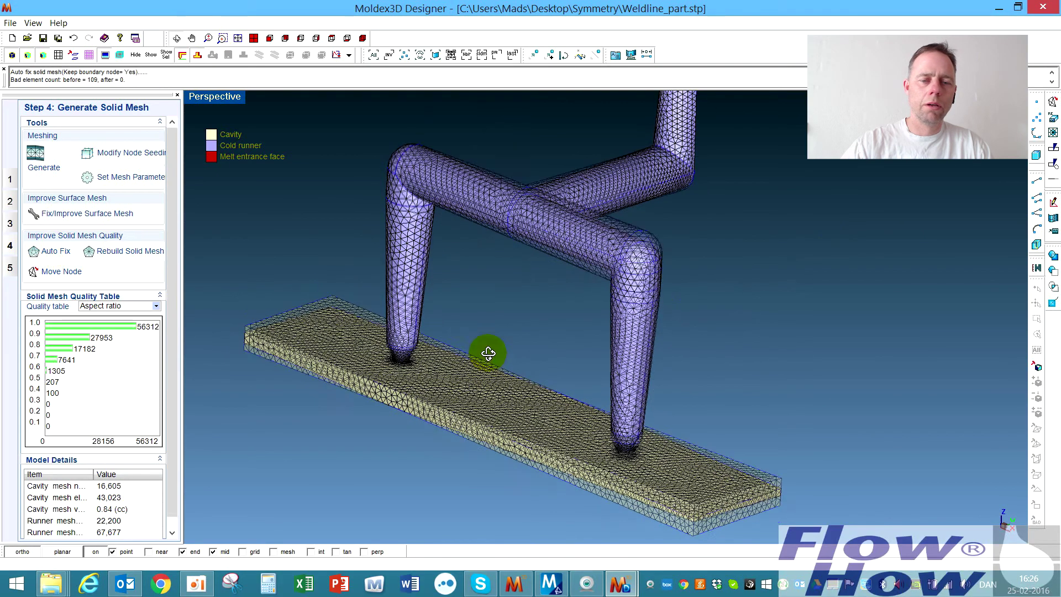
{"action": "scroll", "coordinate": [387, 362], "scroll_direction": "up", "scroll_amount": 10}
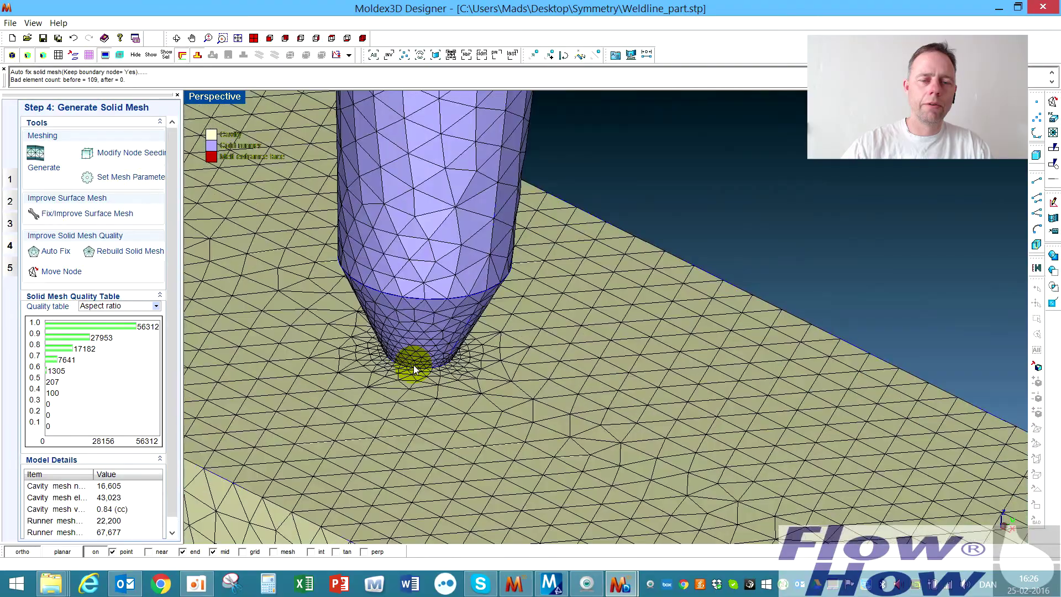
{"action": "scroll", "coordinate": [413, 365], "scroll_direction": "up", "scroll_amount": 3}
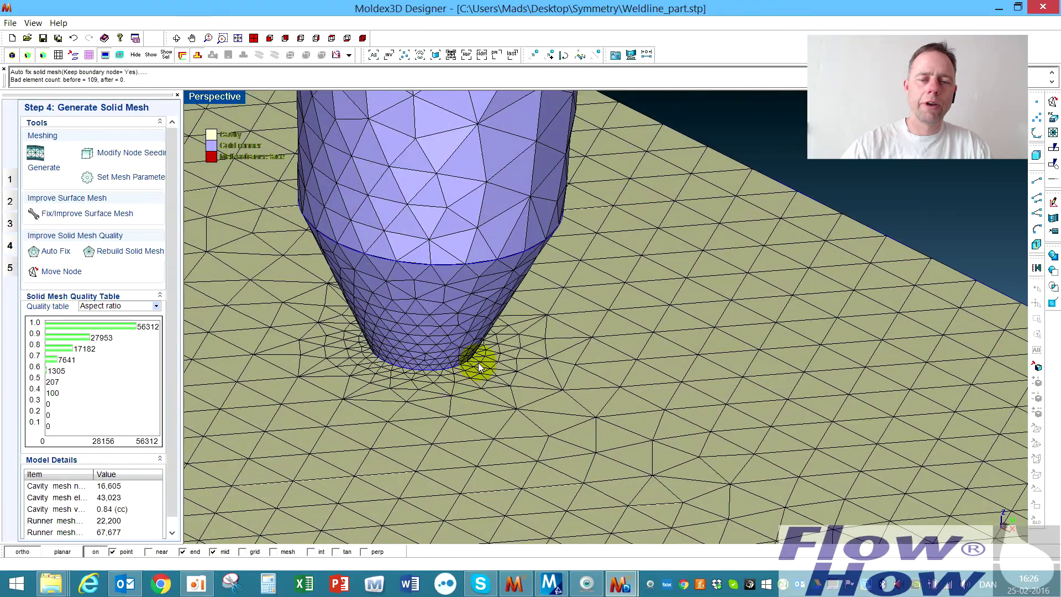
{"action": "scroll", "coordinate": [478, 364], "scroll_direction": "down", "scroll_amount": 8}
{"action": "scroll", "coordinate": [481, 362], "scroll_direction": "down", "scroll_amount": 10}
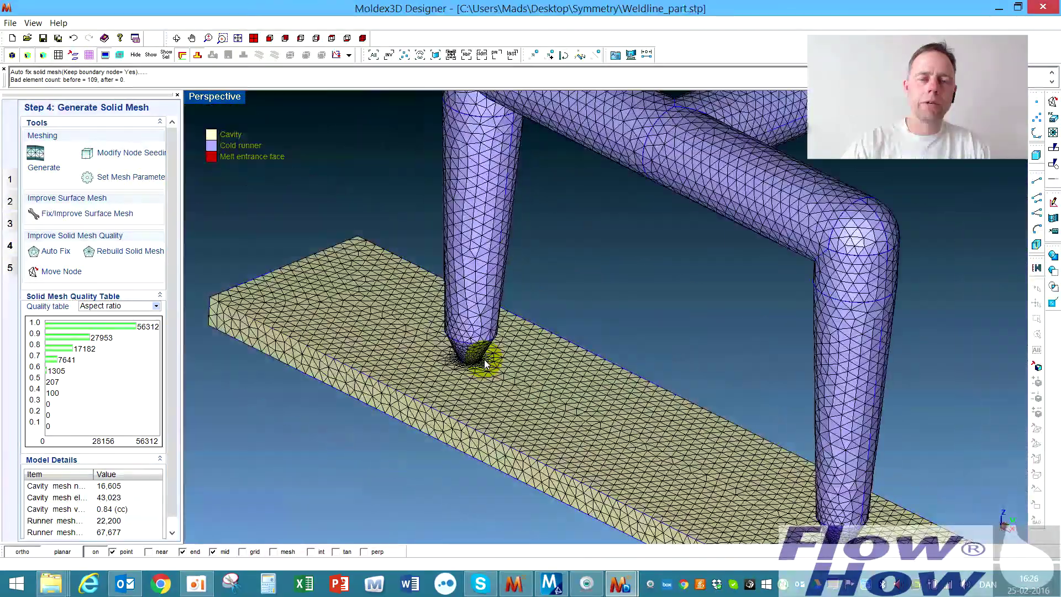
{"action": "scroll", "coordinate": [547, 373], "scroll_direction": "up", "scroll_amount": 2}
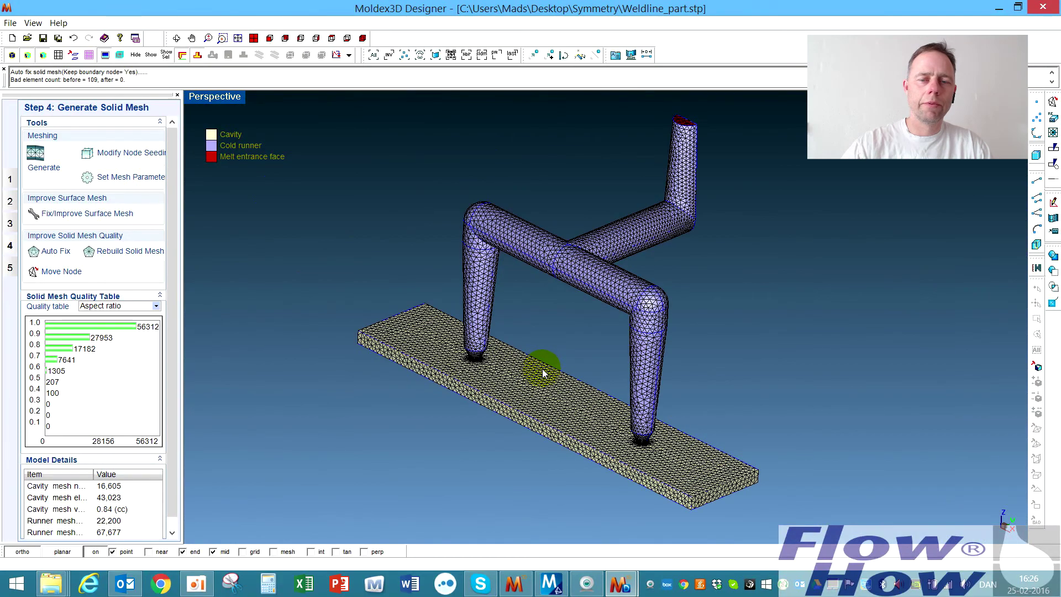
{"action": "middle_click_drag", "start_coordinate": [511, 379], "coordinate": [531, 360]}
{"action": "middle_click_drag", "start_coordinate": [634, 393], "coordinate": [635, 393]}
{"action": "left_click", "coordinate": [122, 258]}
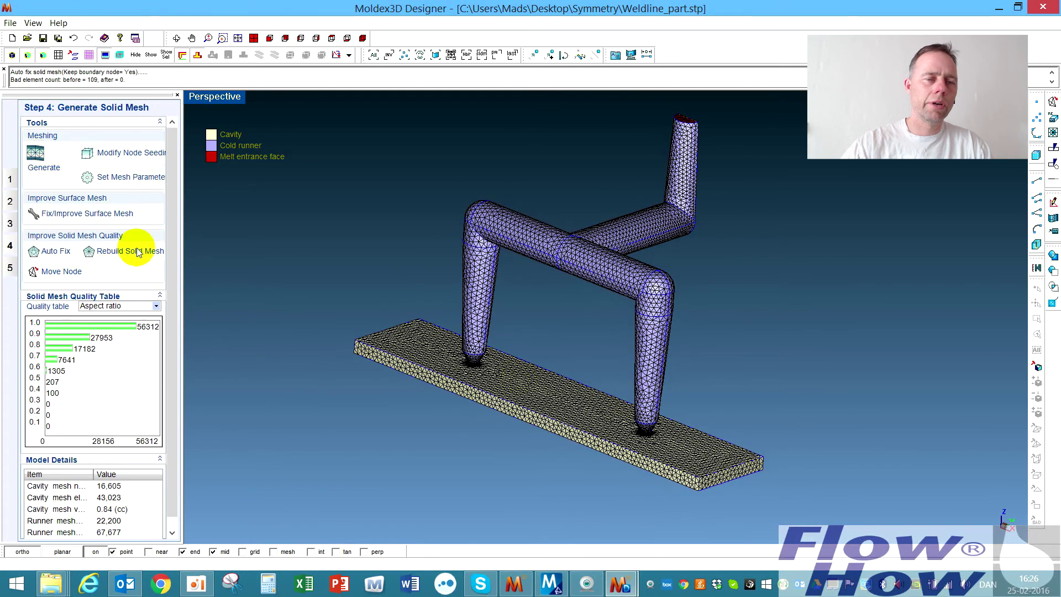